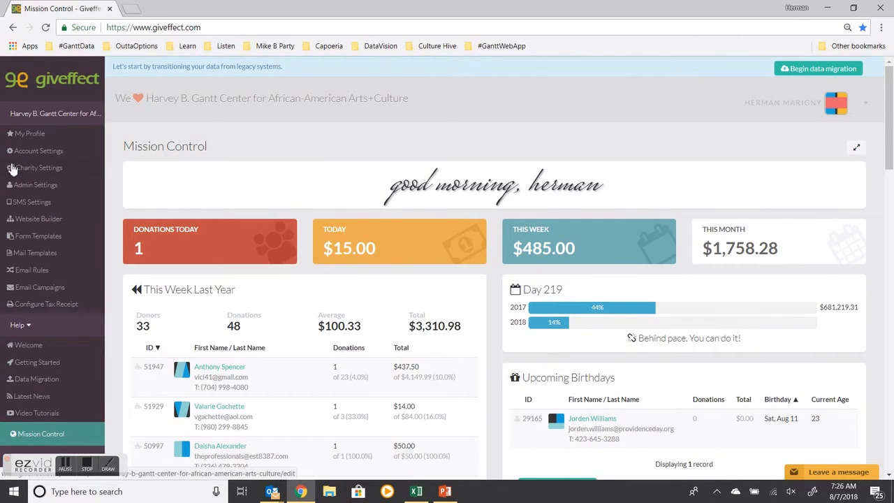
Step: Open the Staff Volunteer Request Form from the Web Forms list under Form Templates
left_click(33, 241)
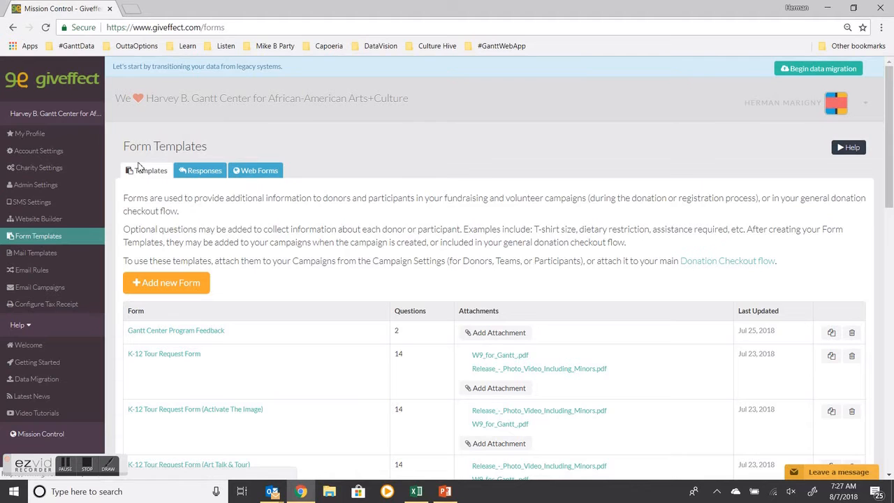
left_click(265, 174)
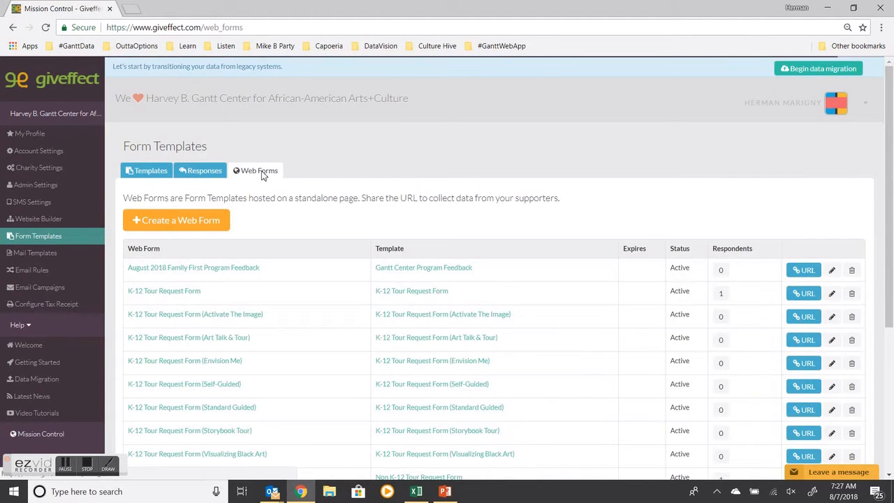
scroll(253, 267, "down", 4)
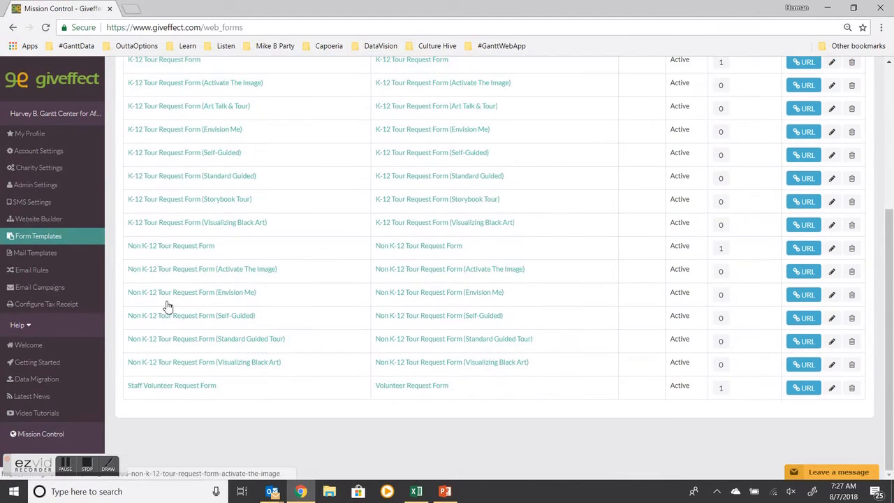
left_click(157, 390)
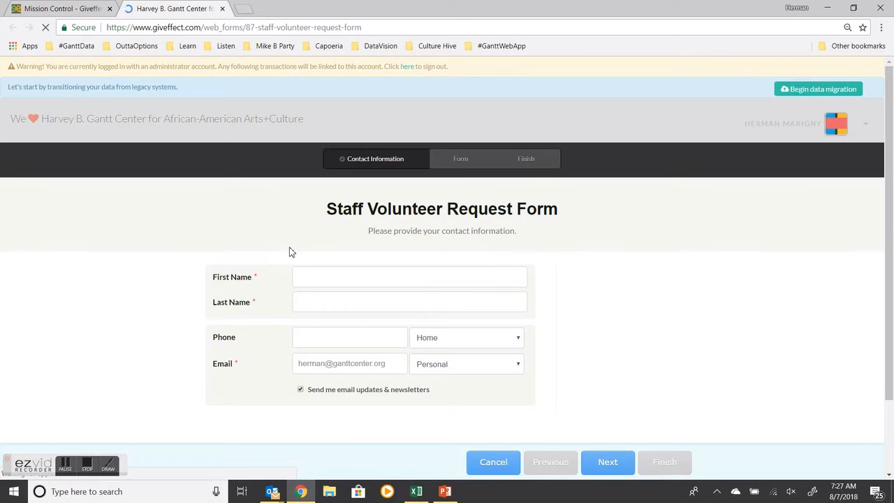
Step: Fill the contact information fields with the saved autofill profile's name, phone and email
left_click(330, 280)
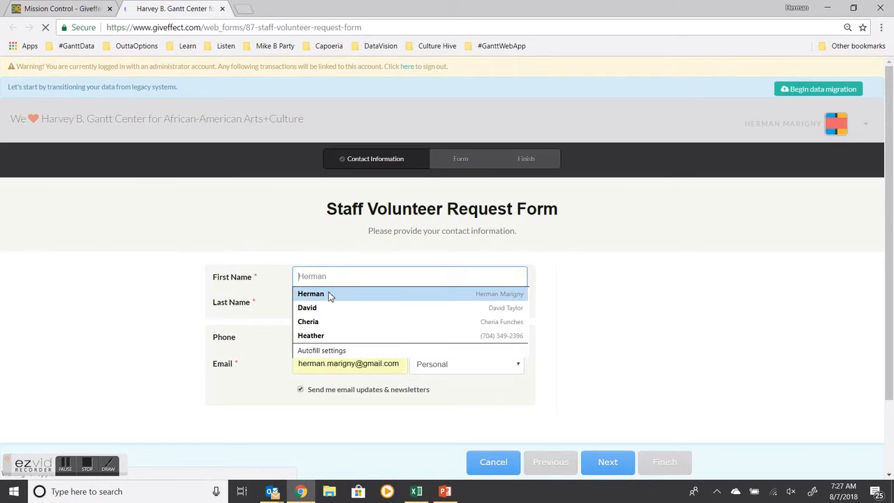
left_click(329, 295)
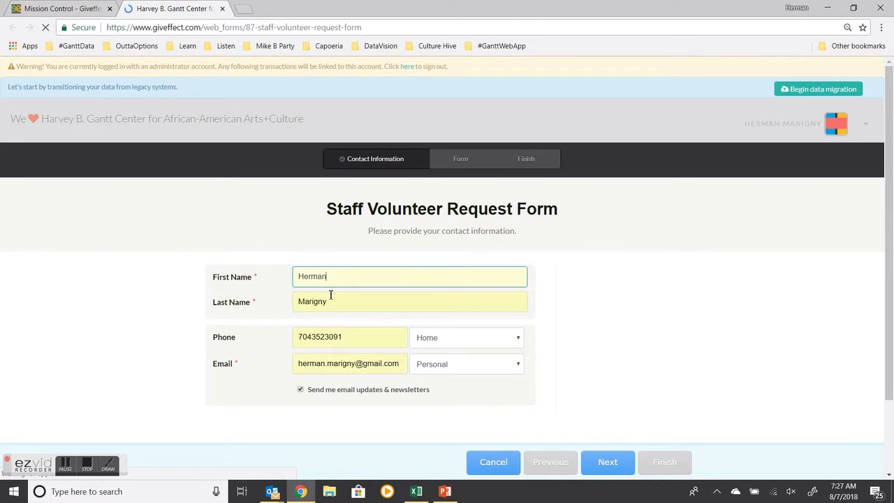
left_click(361, 341)
left_click(717, 374)
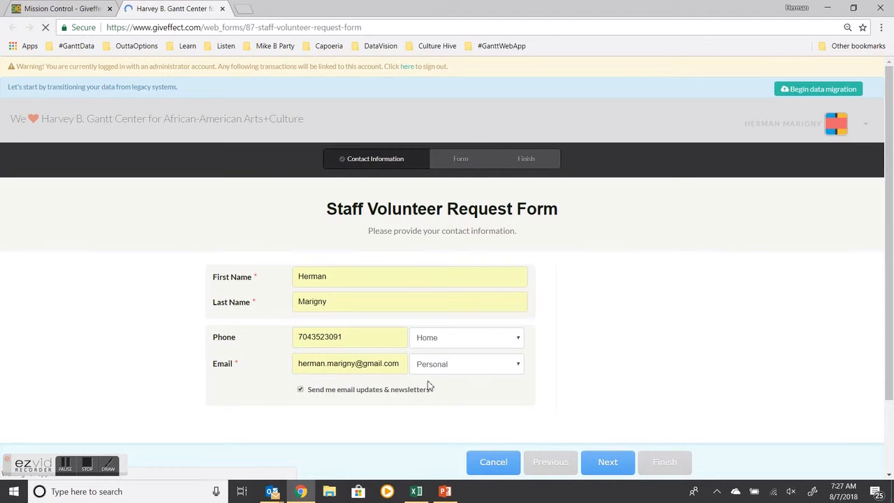
Step: Replace the email address with the staff member's organization email from the autofill suggestions
left_click(401, 364)
left_click_drag(399, 364, 346, 363)
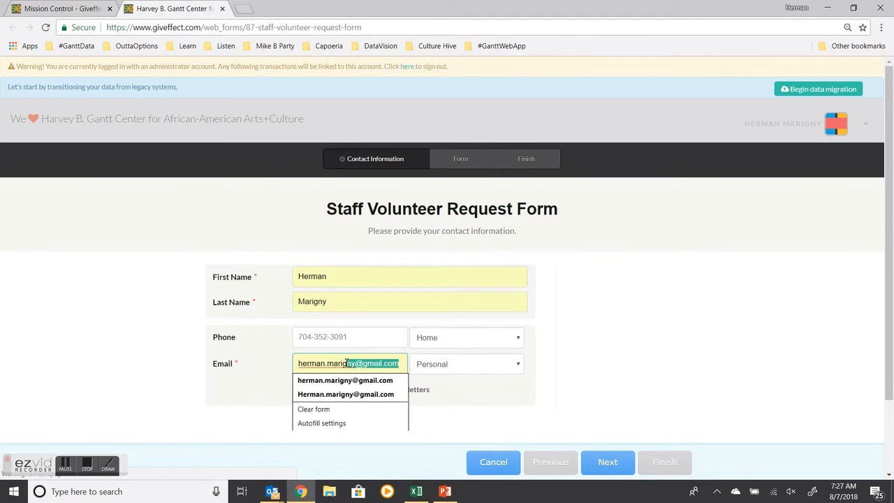
key("BackSpace")
key("BackSpace")
key("BackSpace")
key("BackSpace")
key("BackSpace")
key("BackSpace")
key("BackSpace")
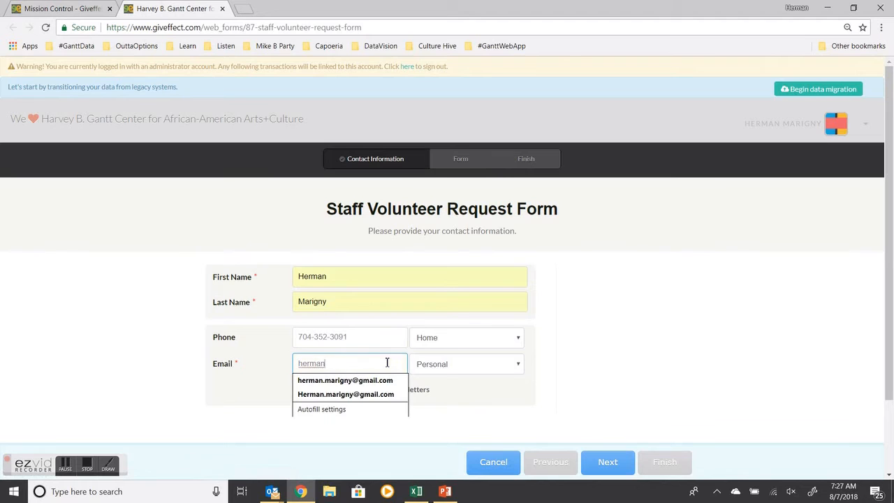
type("@g")
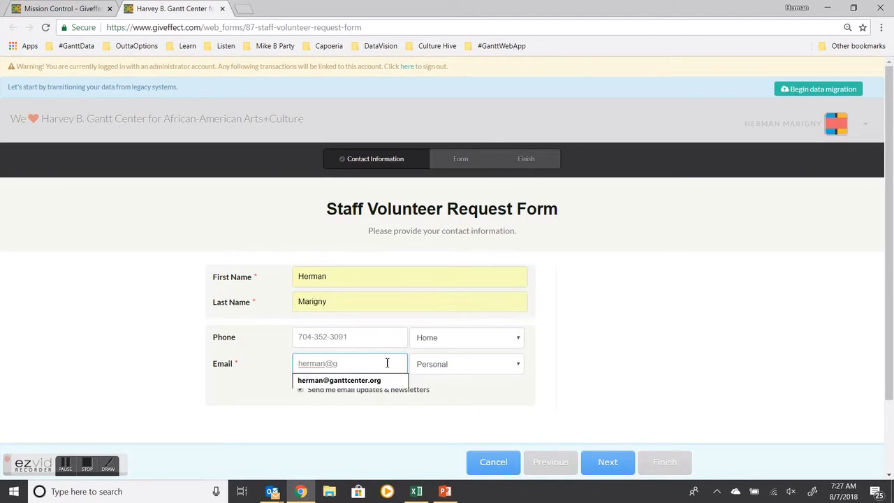
left_click(342, 381)
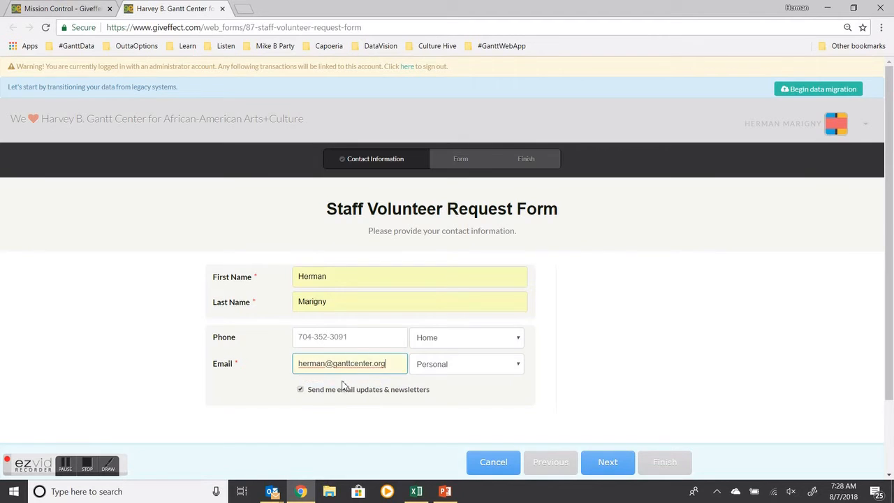
Step: Toggle the 'Send me email updates & newsletters' option and continue to the form questions page
left_click(300, 390)
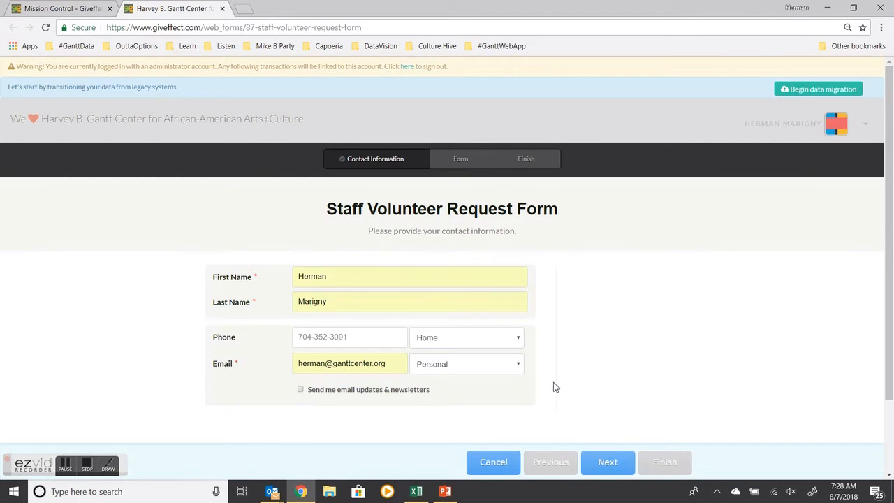
left_click(608, 464)
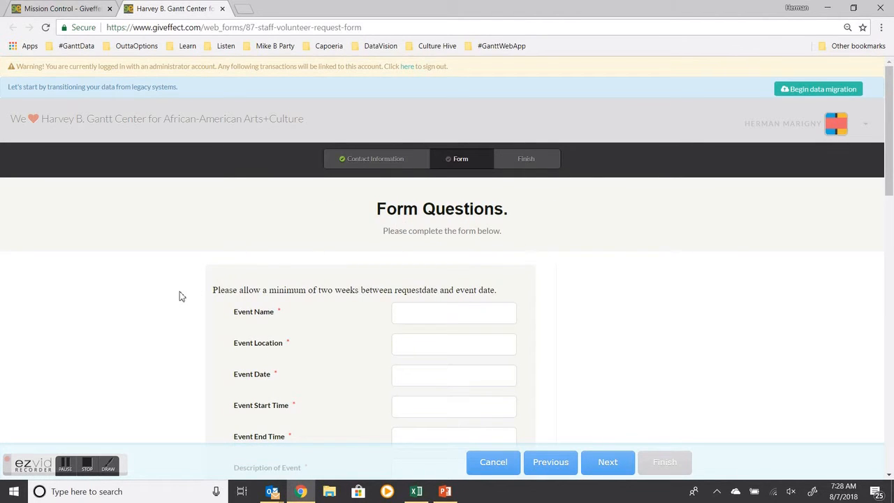
Step: Review the form questions and open the attached Volunteer_Request_Form_Sample.pdf for reference
scroll(180, 293, "down", 1)
scroll(179, 293, "down", 2)
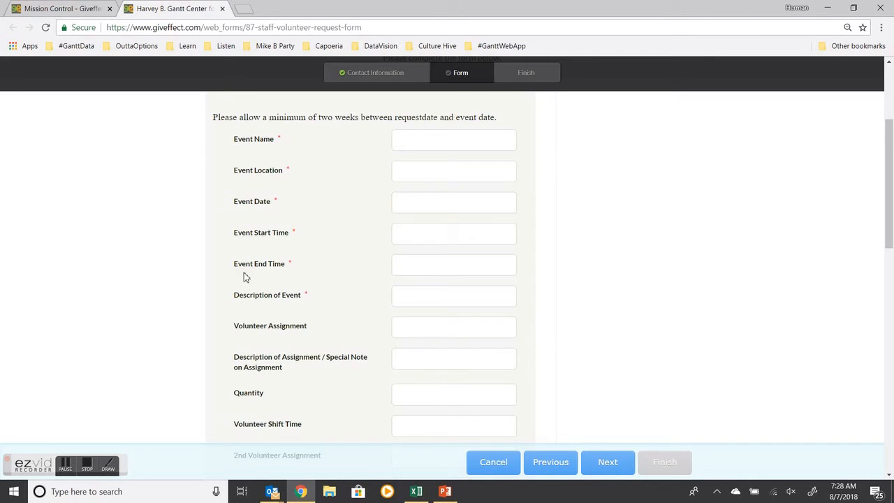
scroll(160, 266, "down", 3)
scroll(164, 264, "down", 8)
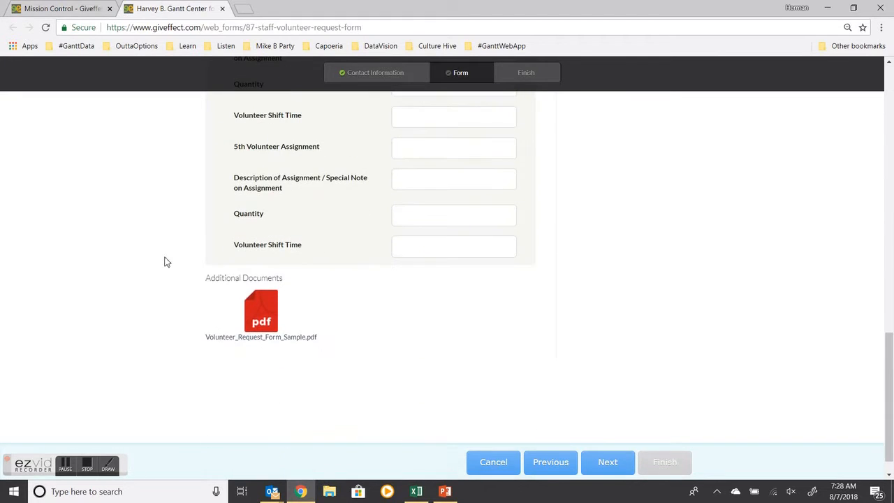
left_click(264, 316)
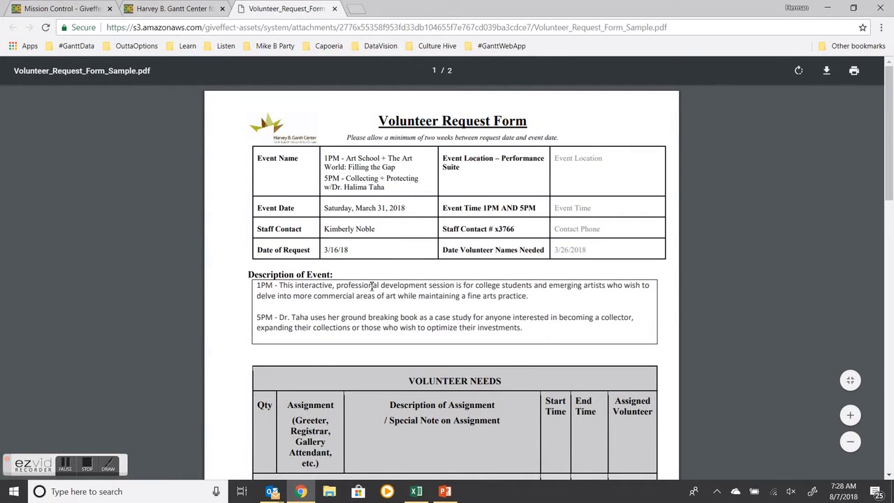
left_click(187, 12)
scroll(308, 280, "up", 15)
scroll(313, 298, "down", 2)
scroll(313, 298, "up", 2)
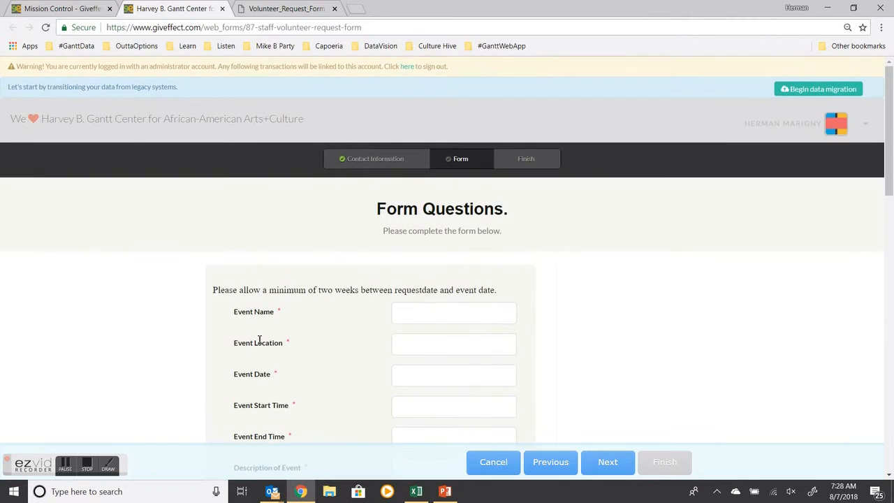
Step: Copy the event name text from the sample PDF and paste it into the Event Name field
left_click(300, 13)
left_click_drag(325, 159, 387, 196)
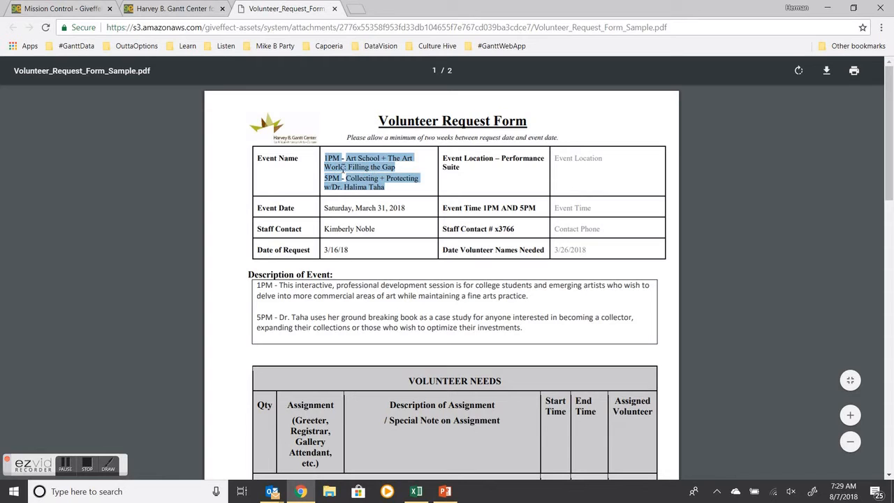
right_click(367, 166)
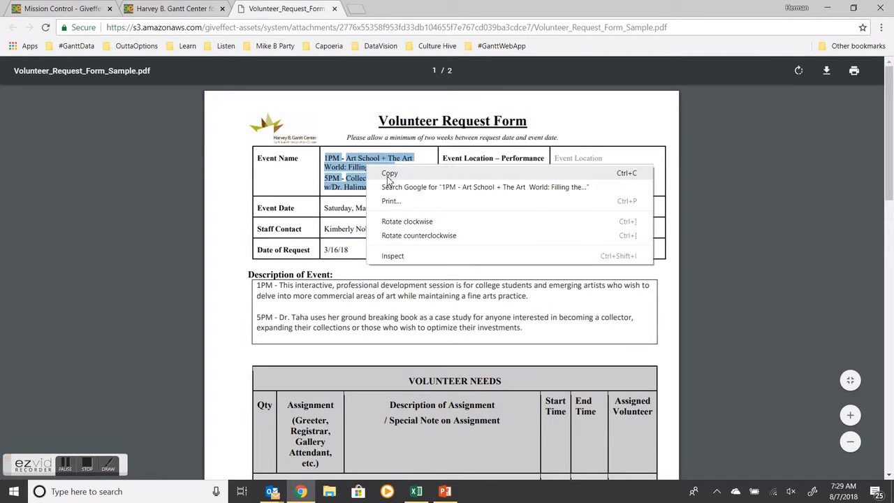
left_click(389, 174)
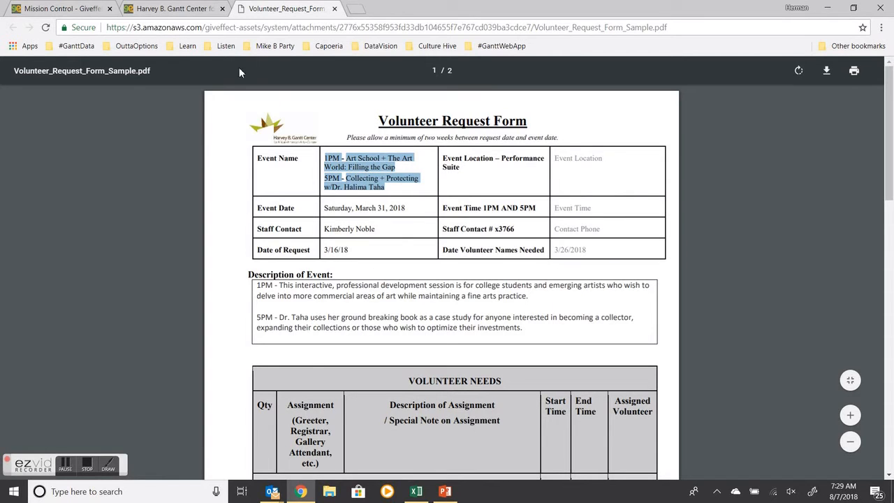
left_click(178, 10)
left_click(413, 313)
right_click(413, 314)
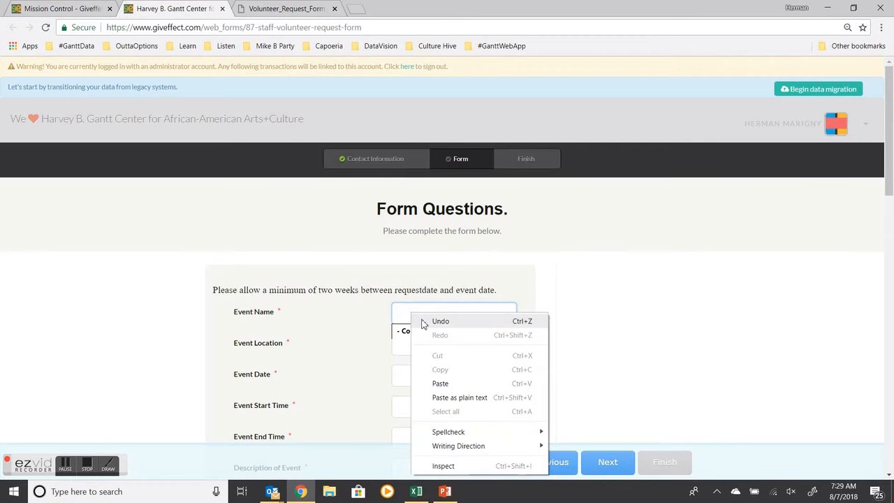
left_click(440, 383)
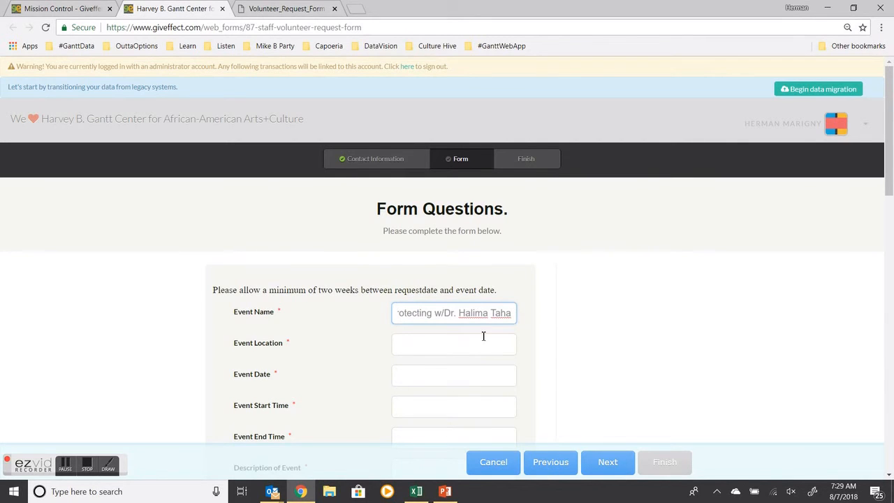
Step: Set Event Location to Gantt Center using the autofill suggestion
left_click(564, 341)
left_click(448, 346)
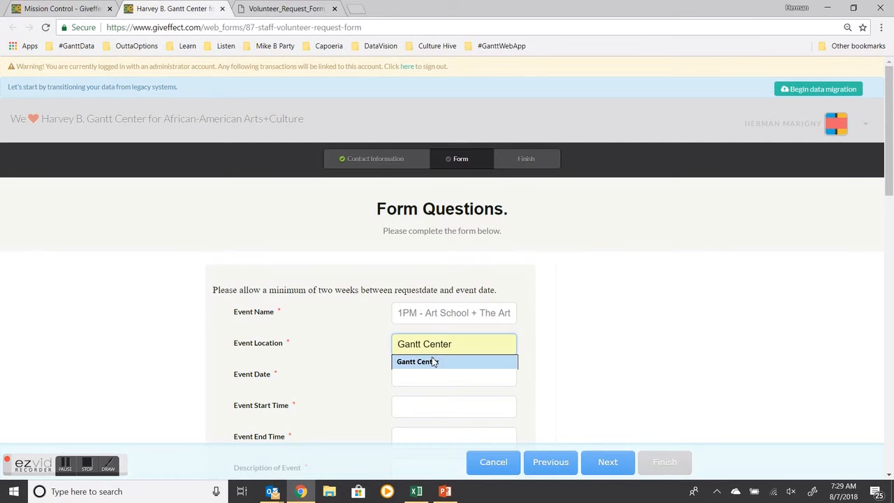
left_click(433, 362)
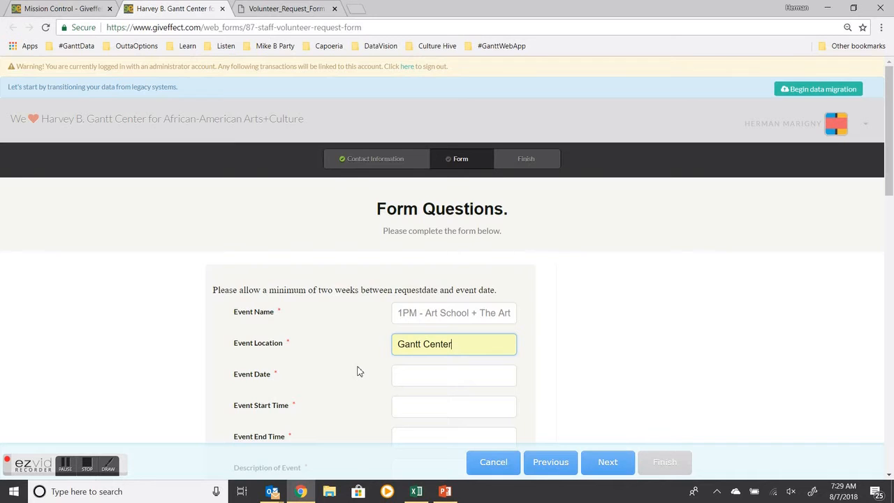
Step: Copy the event date Saturday, March 31, 2018 from the PDF and paste it into Event Date
scroll(357, 371, "down", 1)
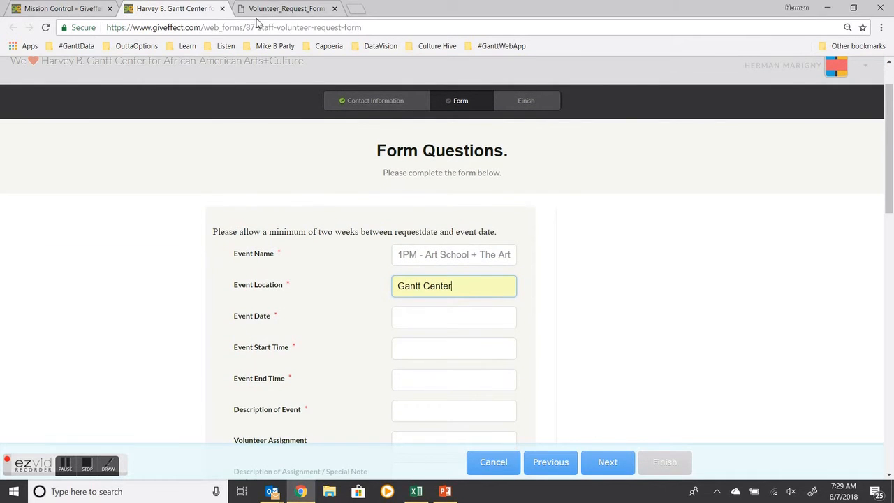
left_click(282, 9)
left_click_drag(325, 209, 401, 211)
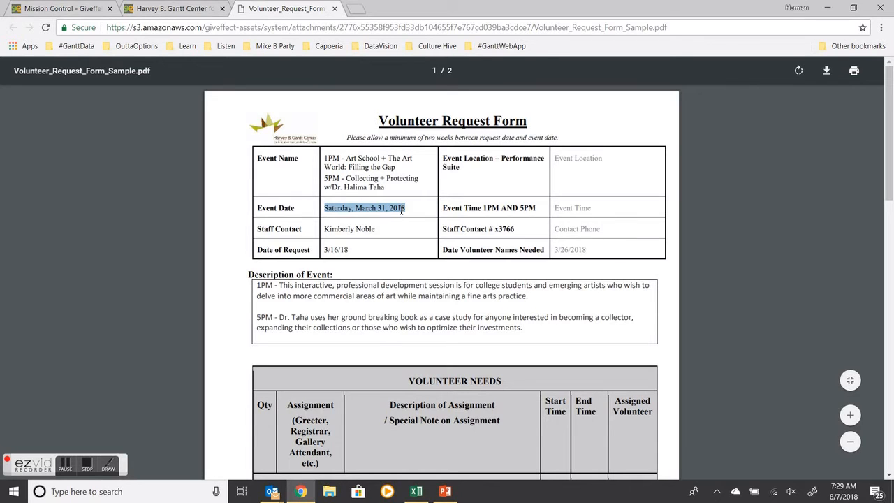
right_click(393, 207)
left_click(419, 216)
left_click(180, 9)
right_click(422, 318)
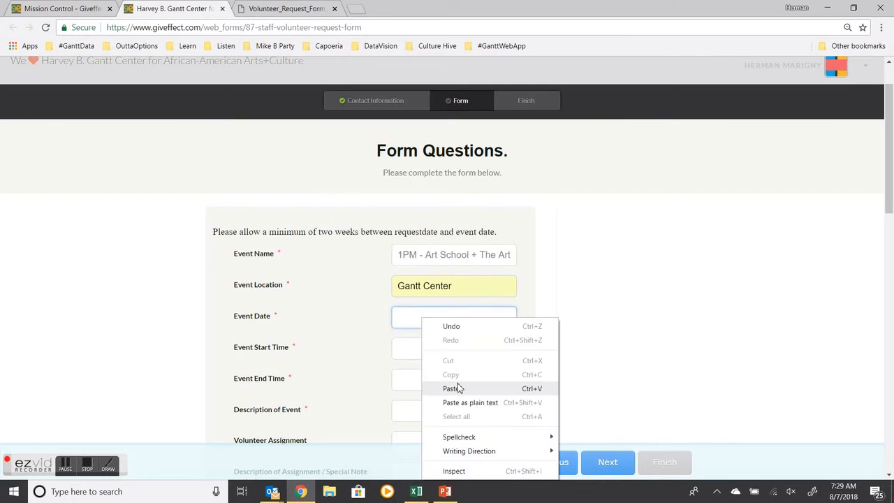
left_click(453, 389)
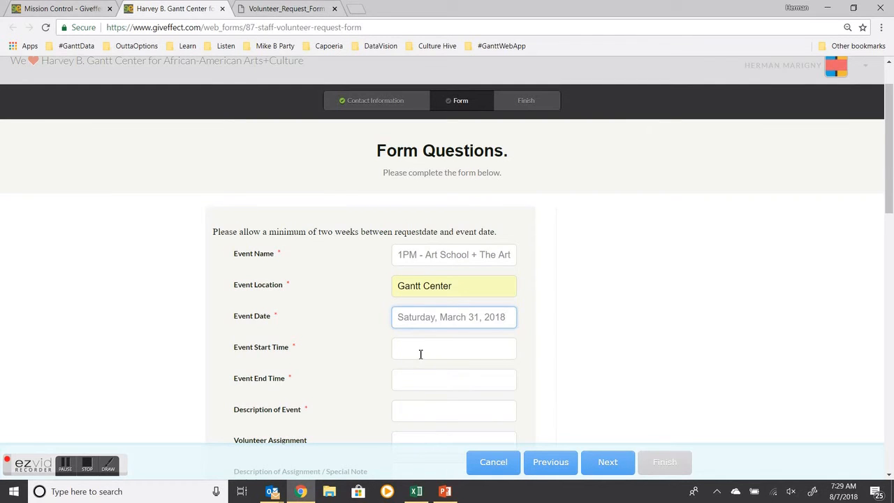
Step: Set Event Start Time to 1PM and Event End Time to 5PM from the suggestions
left_click(283, 13)
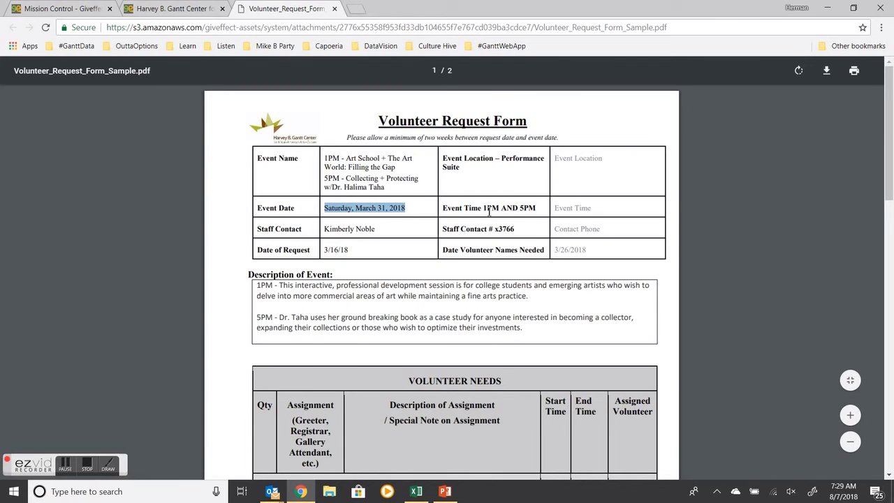
left_click(178, 8)
left_click(413, 351)
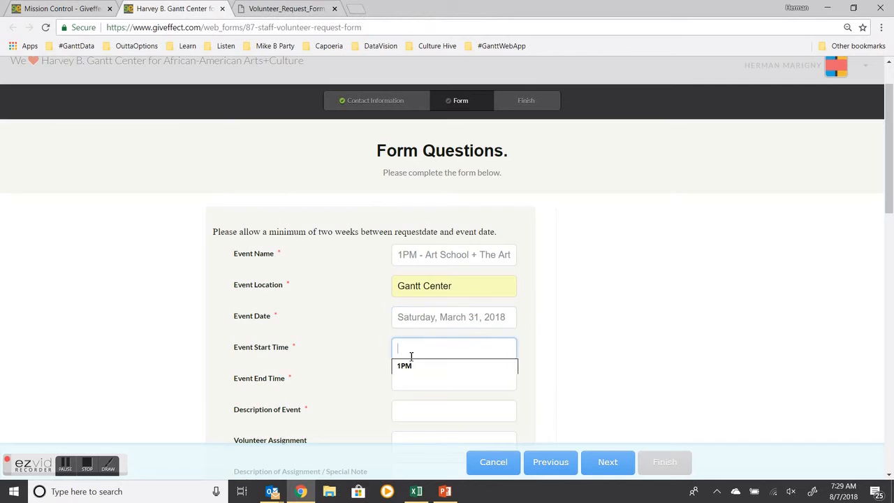
left_click(408, 371)
left_click(414, 380)
left_click(413, 400)
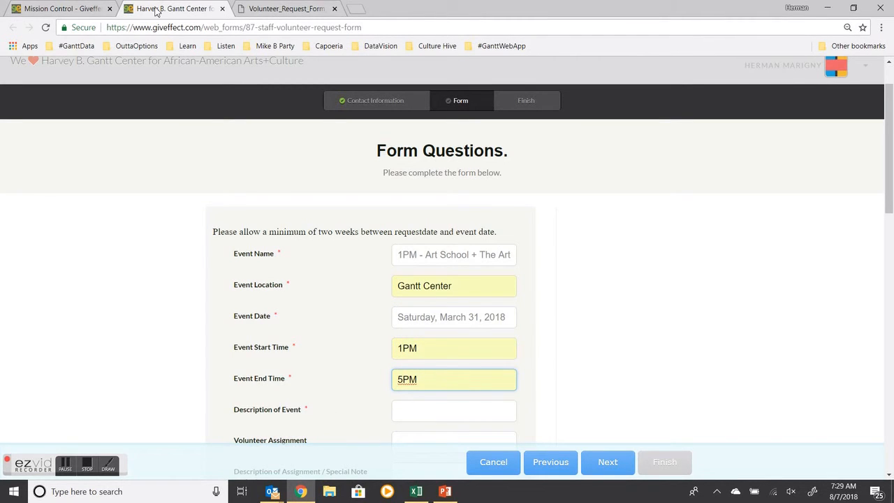
Step: Copy the event description paragraphs from the PDF and paste them into Description of Event
left_click(289, 13)
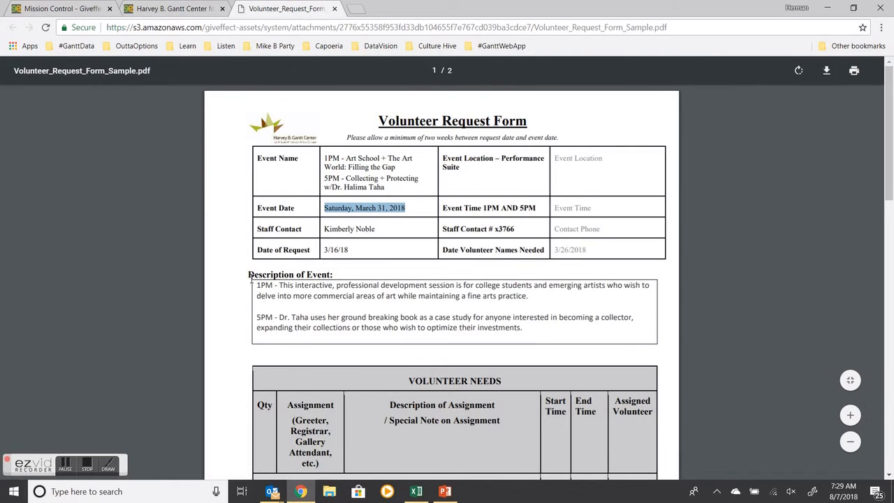
left_click_drag(259, 287, 522, 328)
right_click(499, 330)
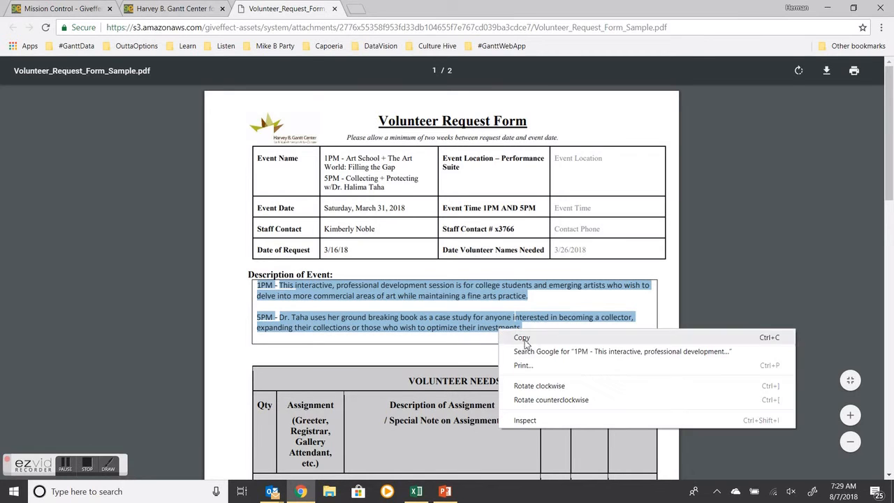
left_click(523, 338)
left_click(204, 9)
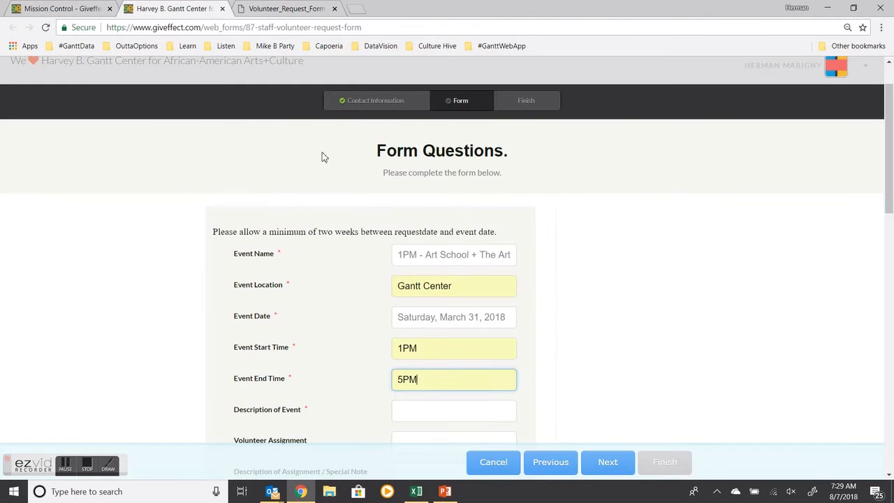
left_click(423, 410)
right_click(423, 411)
left_click(467, 318)
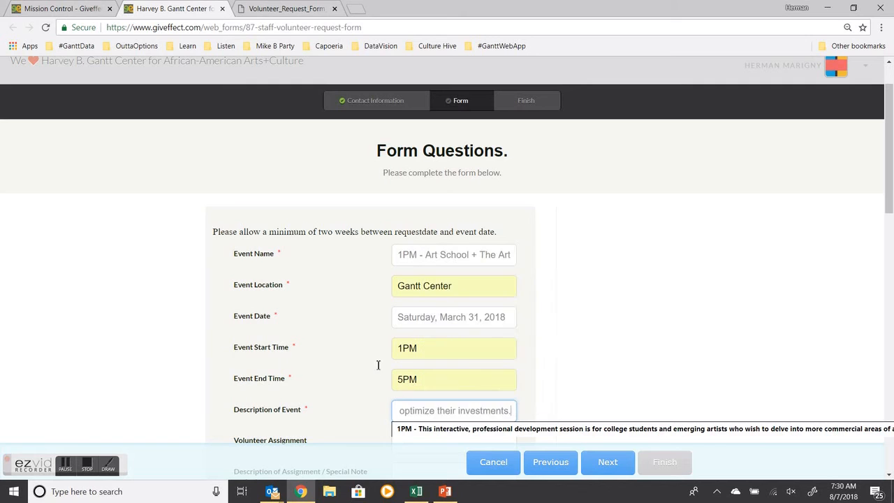
left_click(549, 368)
scroll(549, 369, "down", 2)
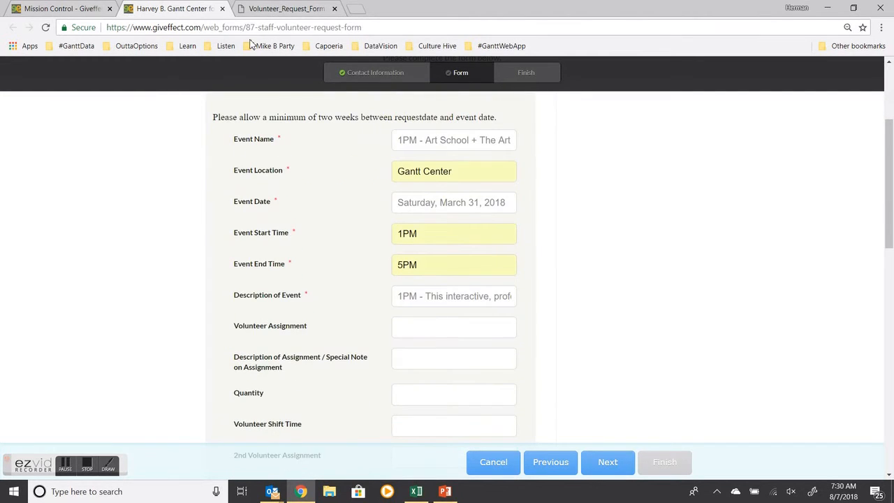
Step: Copy the assignment Marketing Support from the PDF's volunteer needs table and paste it into Volunteer Assignment
left_click(292, 10)
scroll(162, 206, "down", 1)
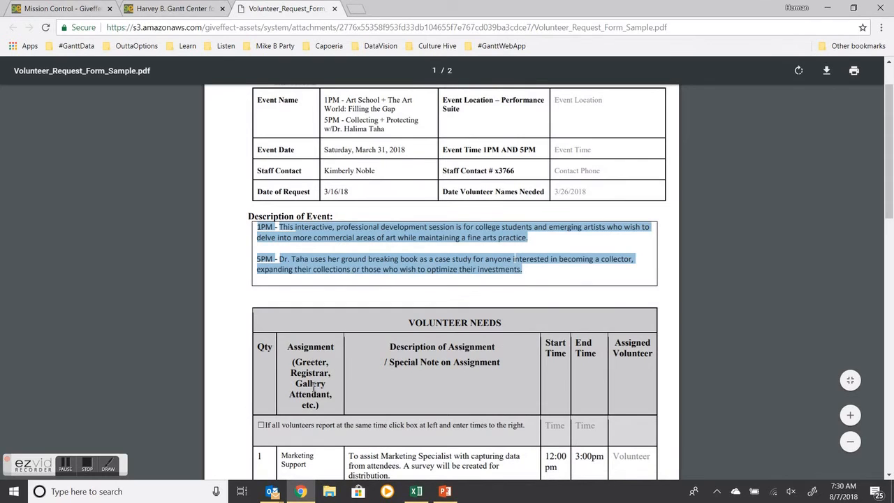
scroll(344, 400, "down", 1)
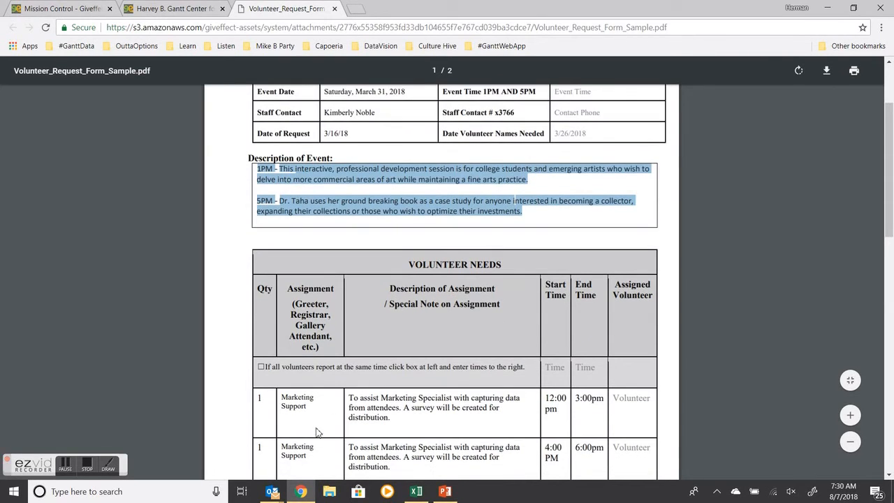
scroll(320, 435, "down", 1)
left_click_drag(281, 341, 315, 356)
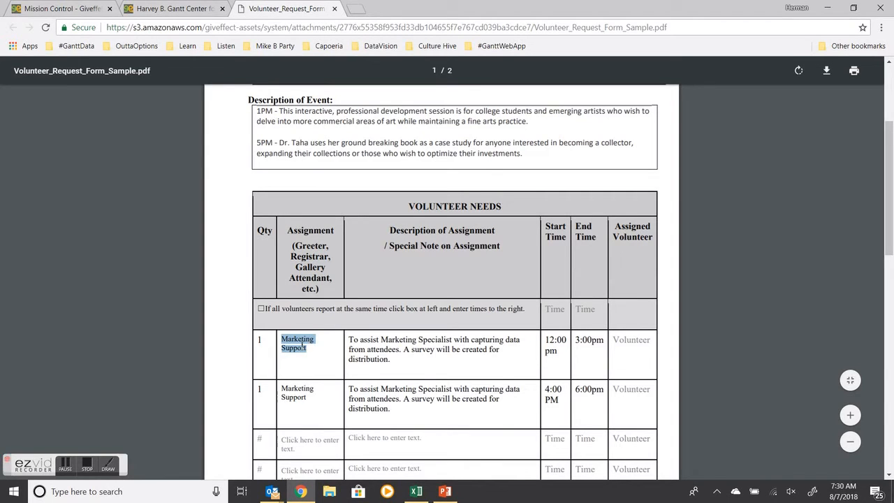
right_click(304, 347)
left_click(307, 354)
left_click(170, 9)
left_click(412, 333)
right_click(412, 332)
left_click(417, 348)
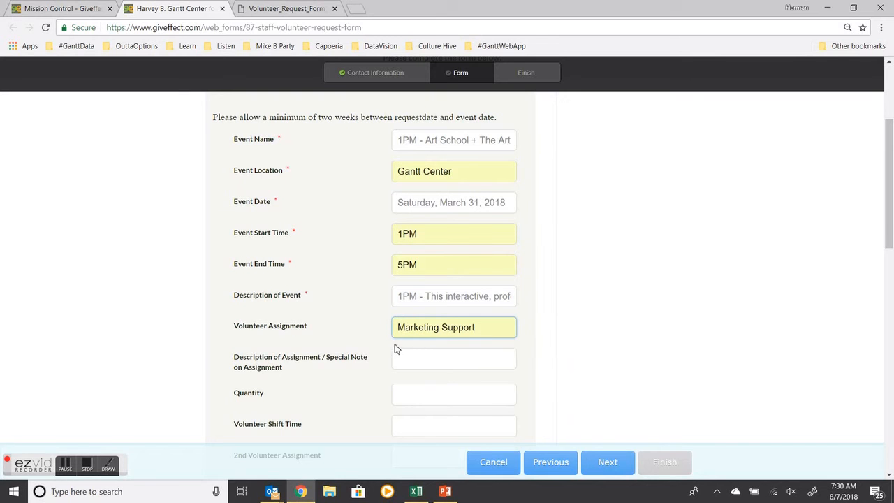
Step: Copy the first assignment's description from the PDF and paste it into Description of Assignment / Special Note
left_click(282, 9)
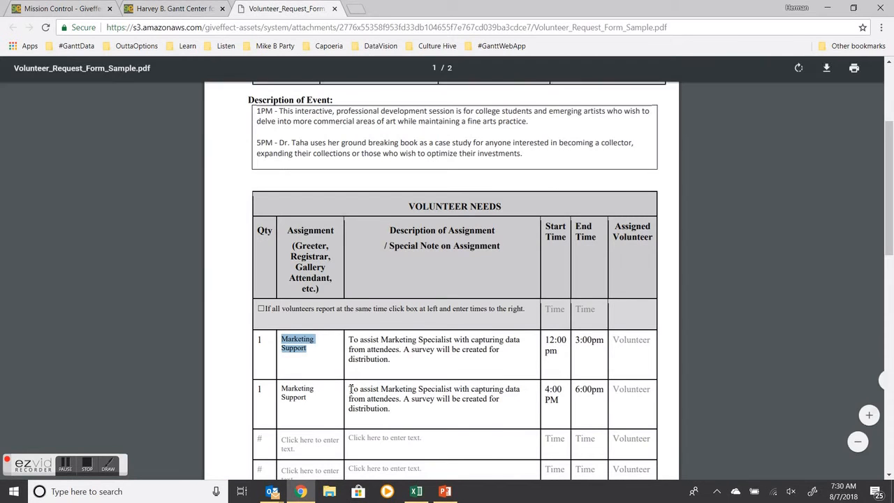
left_click_drag(349, 337, 395, 367)
right_click(381, 351)
left_click(402, 356)
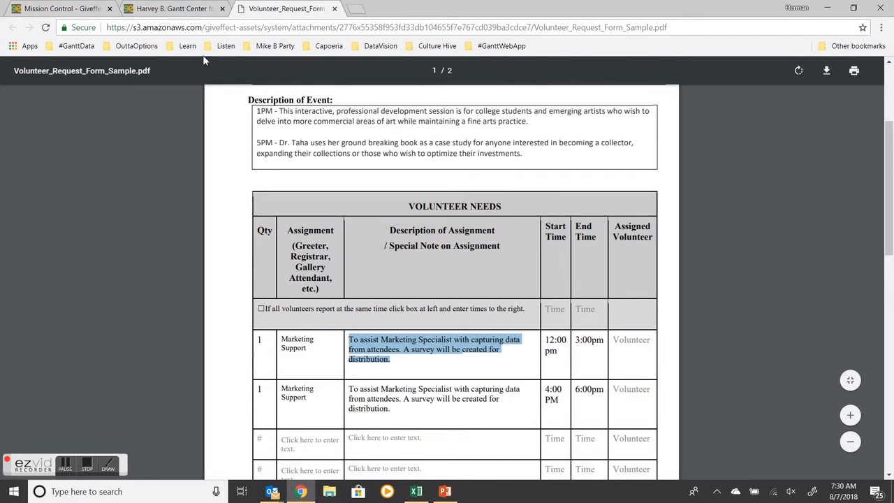
left_click(176, 9)
left_click(443, 362)
left_click(432, 381)
Step: Set Quantity to 1 and Volunteer Shift Time to 12PM - 3PM using the autofill suggestions
left_click(405, 399)
left_click(405, 415)
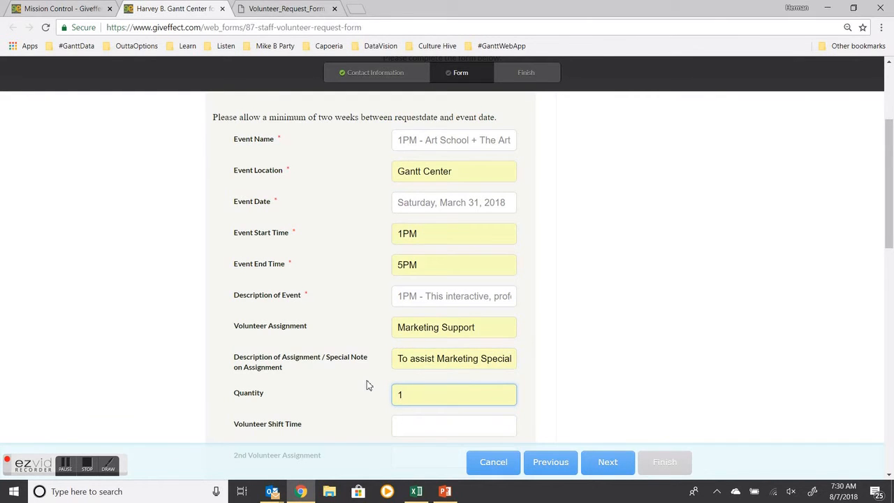
scroll(369, 385, "down", 2)
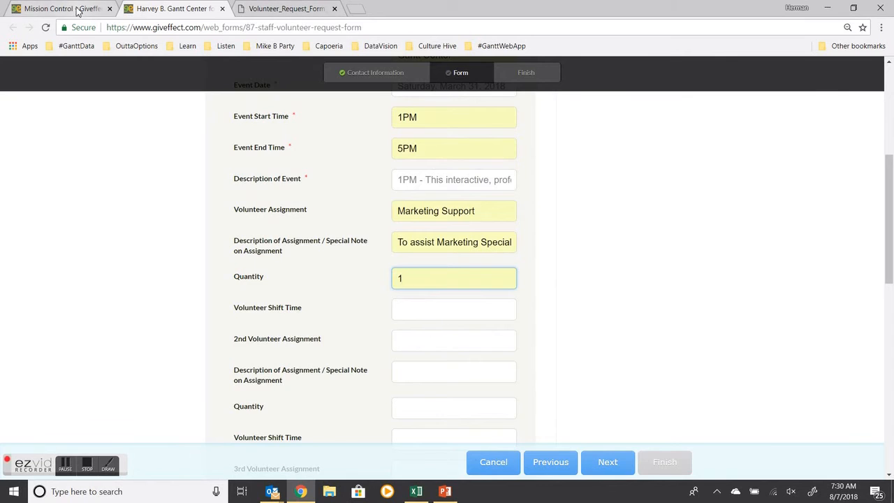
left_click(76, 9)
left_click(286, 8)
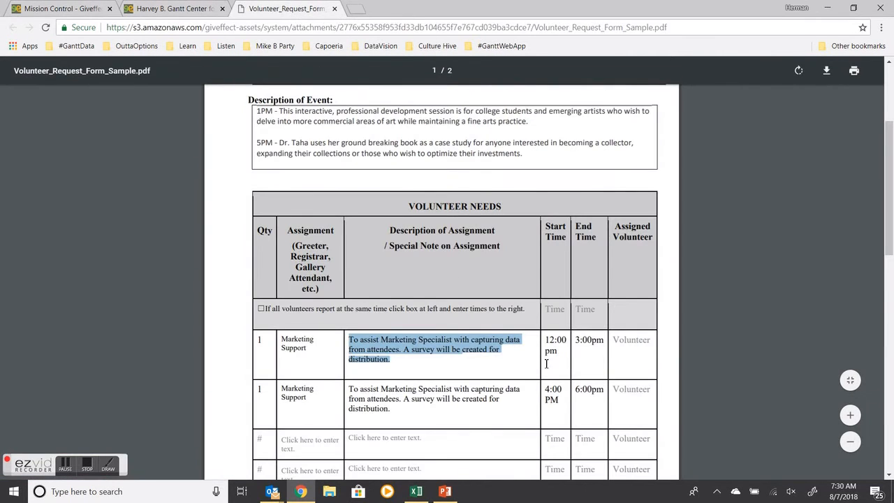
left_click(183, 9)
left_click(444, 311)
left_click(436, 327)
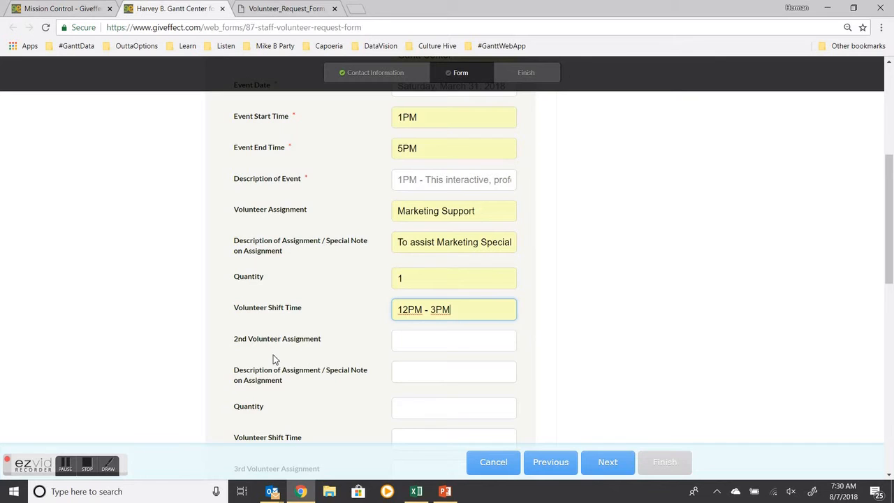
Step: Copy Marketing Support from Volunteer Assignment and paste it into 2nd Volunteer Assignment
scroll(273, 356, "down", 1)
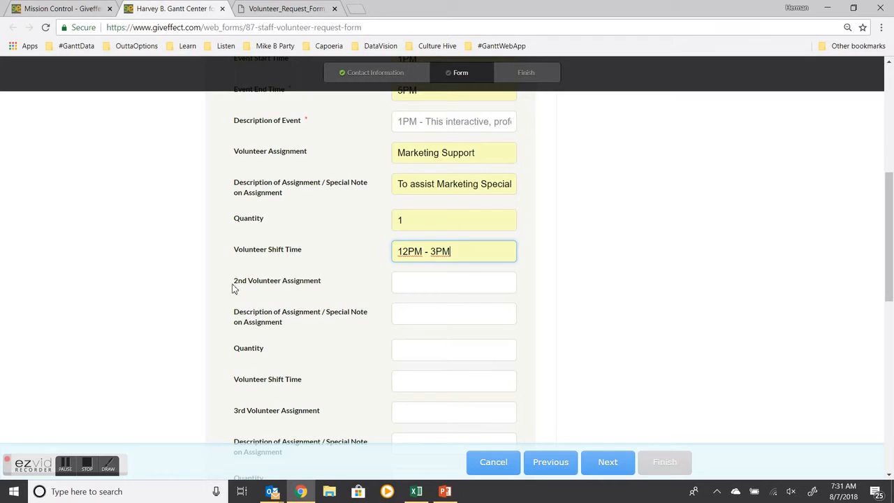
left_click_drag(497, 157, 398, 152)
right_click(403, 151)
left_click(429, 173)
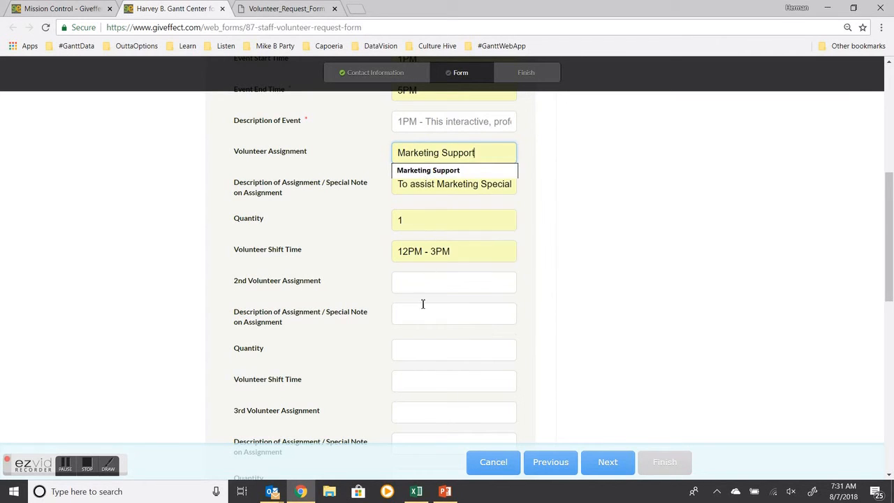
right_click(412, 284)
left_click(441, 353)
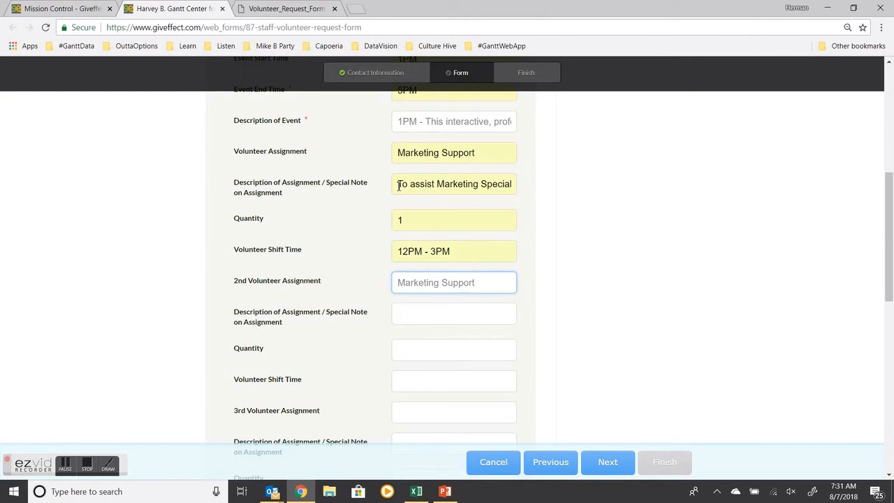
Step: Copy the first assignment description and paste it into the second Description of Assignment / Special Note field
left_click_drag(399, 185, 611, 189)
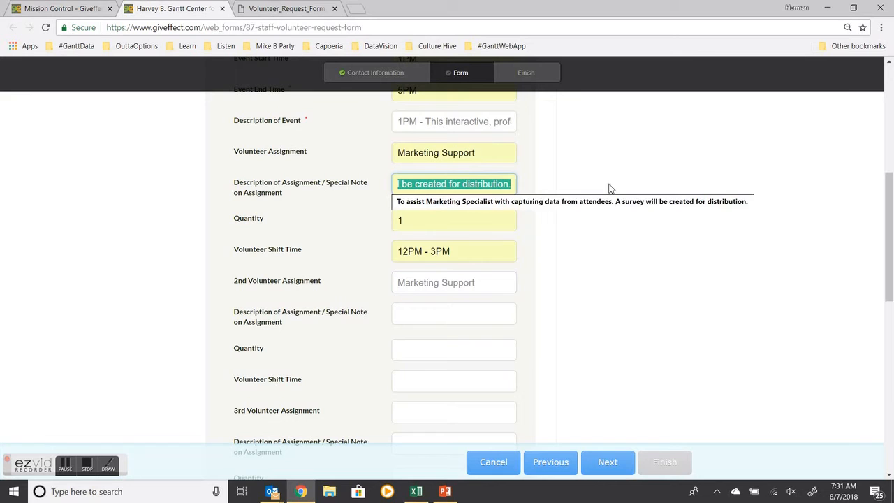
right_click(500, 185)
left_click(528, 207)
right_click(412, 312)
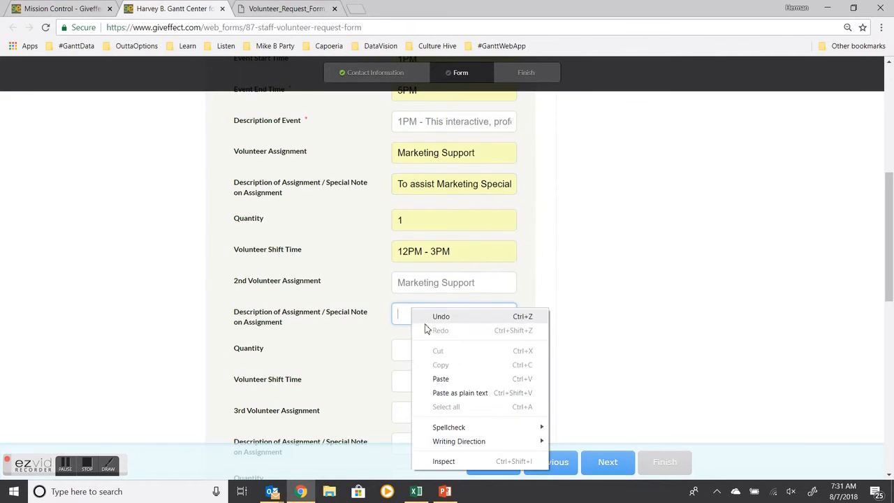
left_click(454, 381)
Step: Set the second assignment's Quantity to 1 and its Volunteer Shift Time to 4PM - 6PM
left_click(426, 351)
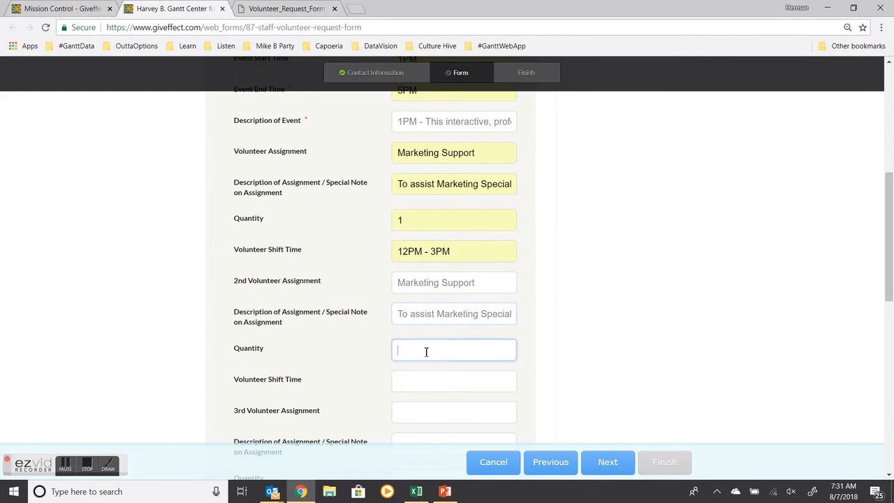
left_click(362, 360)
left_click(254, 8)
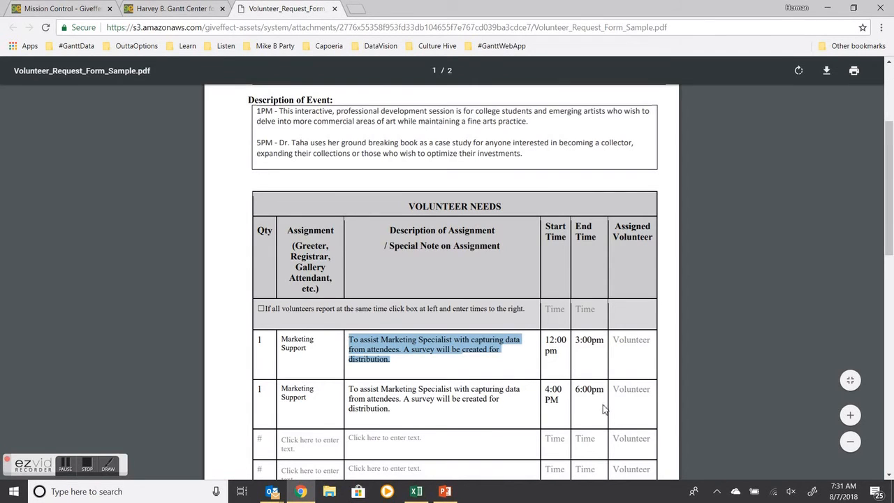
left_click(183, 9)
left_click(427, 388)
type("4Pm ")
type("M - 6")
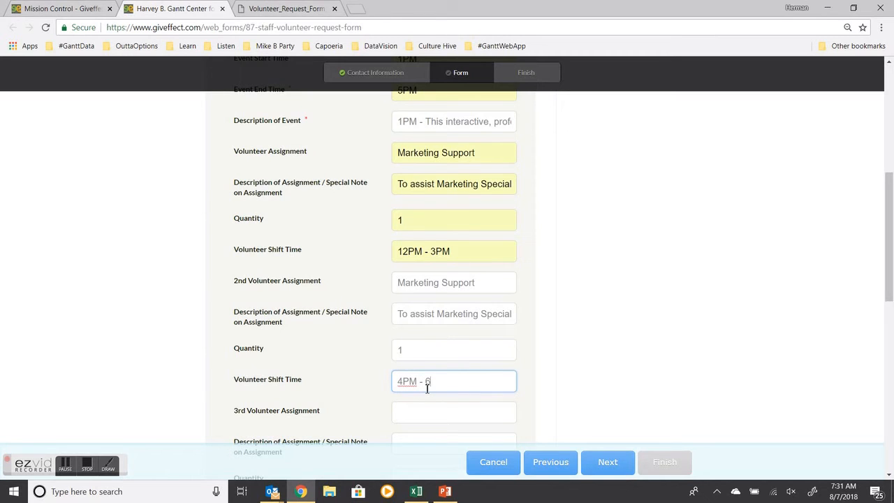
type("PM")
left_click(513, 333)
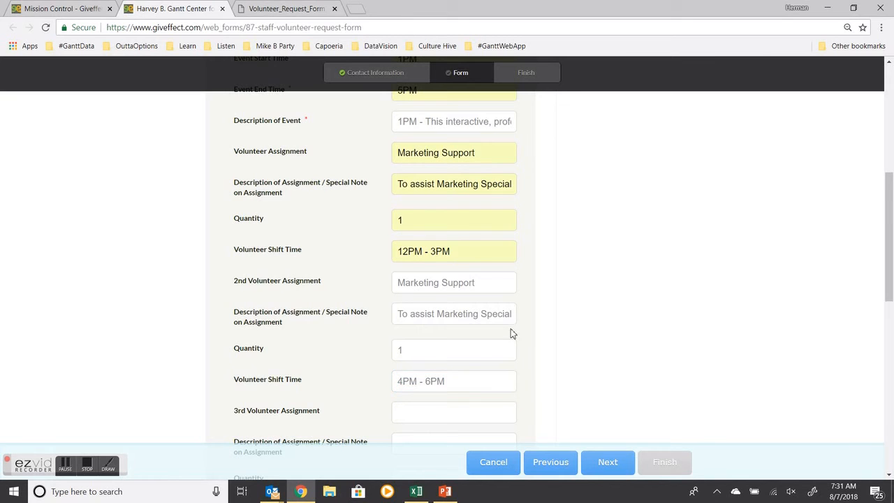
Step: Review the remaining assignment fields, then advance to the final page and submit the volunteer request form
scroll(510, 331, "down", 2)
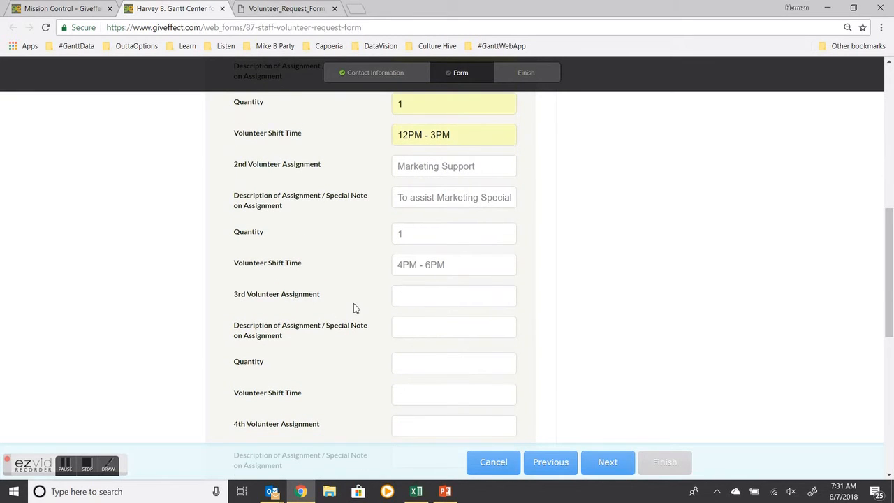
scroll(371, 398, "down", 3)
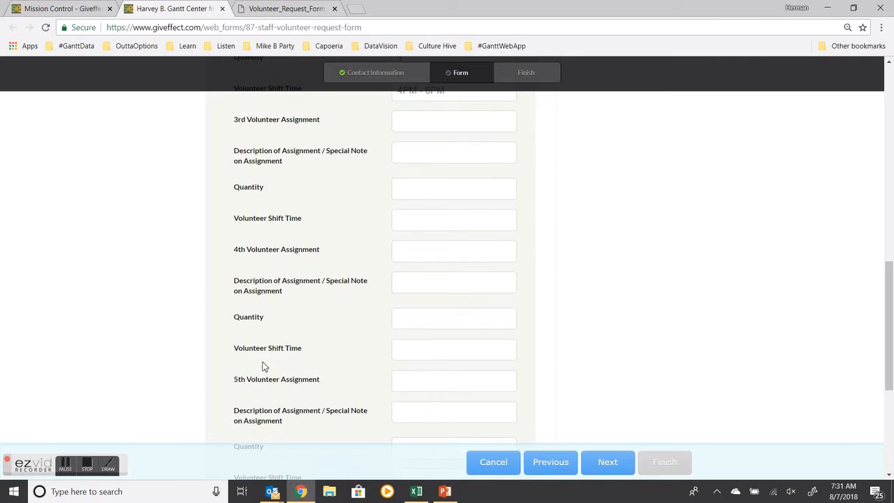
scroll(334, 357, "down", 2)
scroll(337, 363, "up", 1)
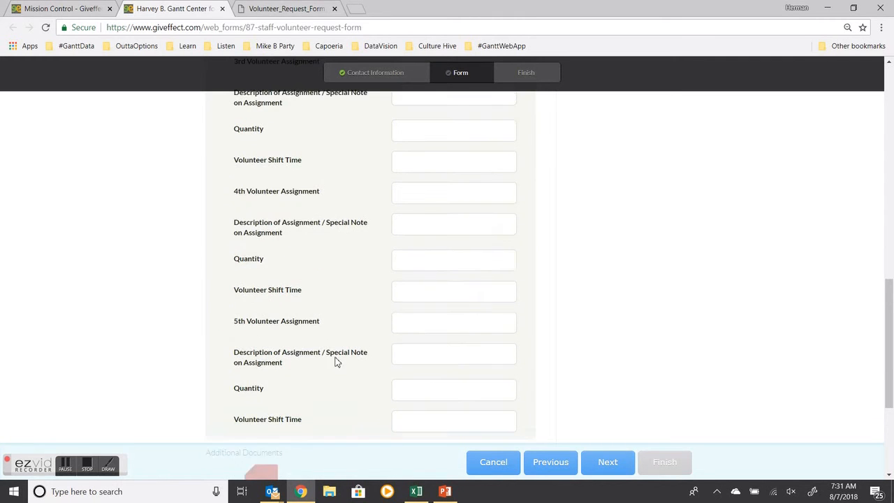
scroll(334, 352, "up", 4)
scroll(349, 339, "up", 3)
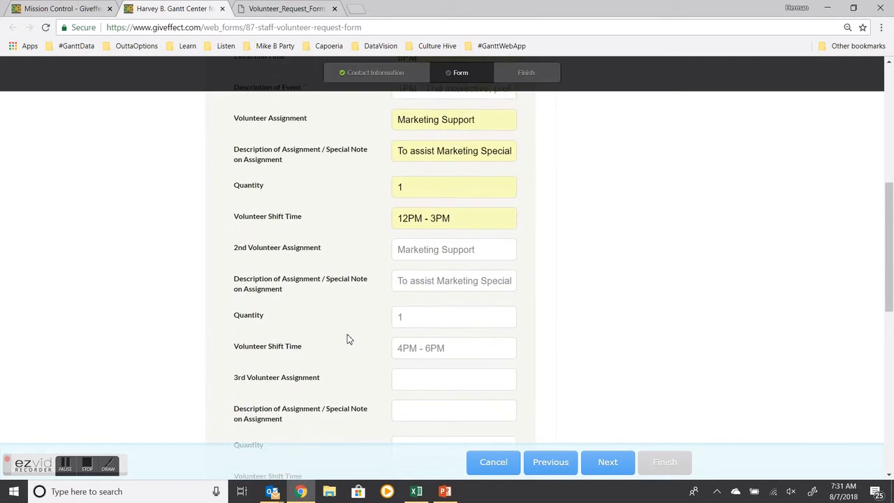
scroll(349, 339, "down", 1)
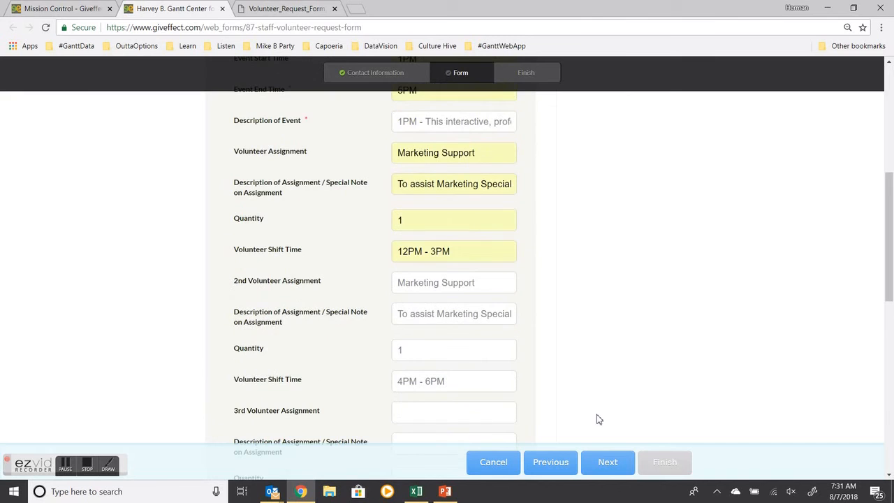
left_click(611, 470)
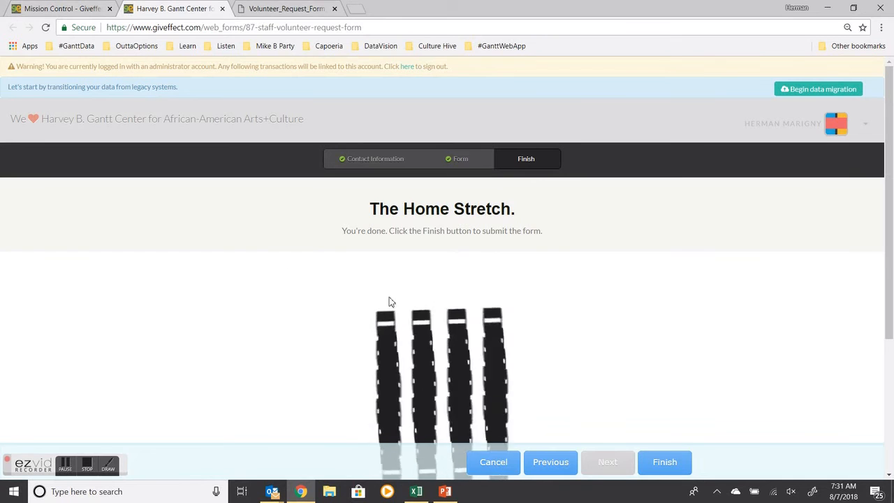
left_click(671, 463)
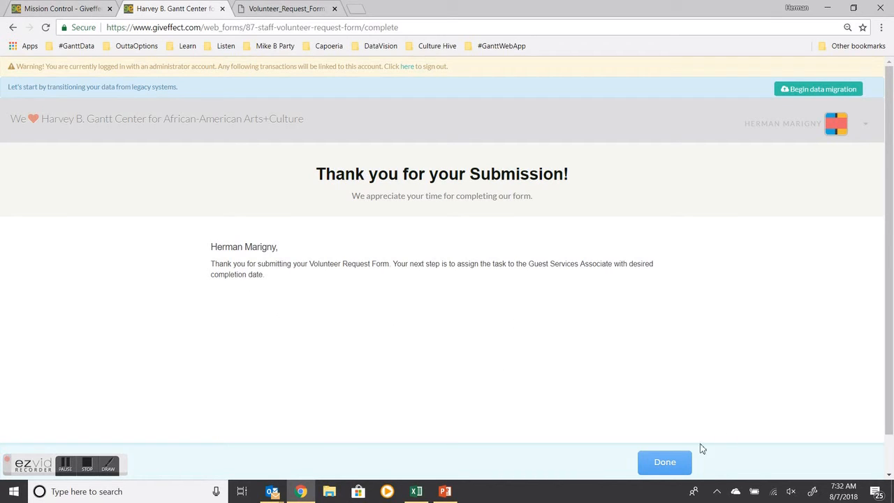
Step: Close the submission confirmation and open the CRM tasks list
left_click(665, 463)
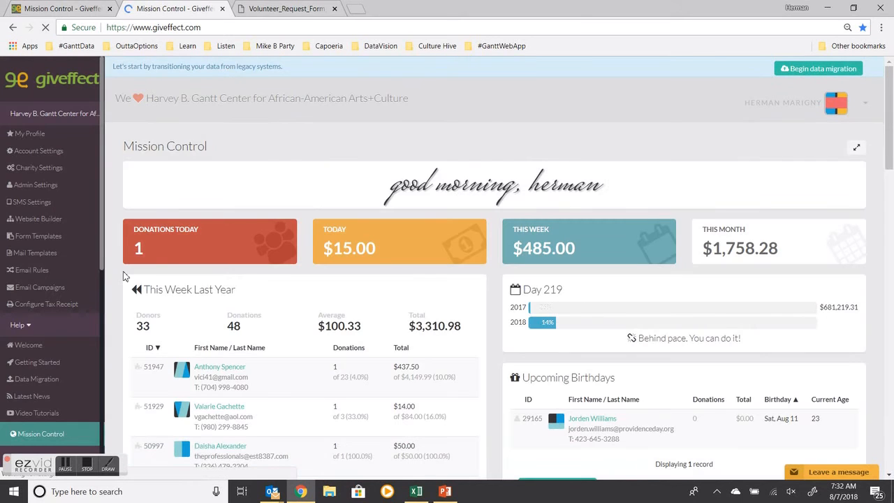
scroll(35, 224, "down", 2)
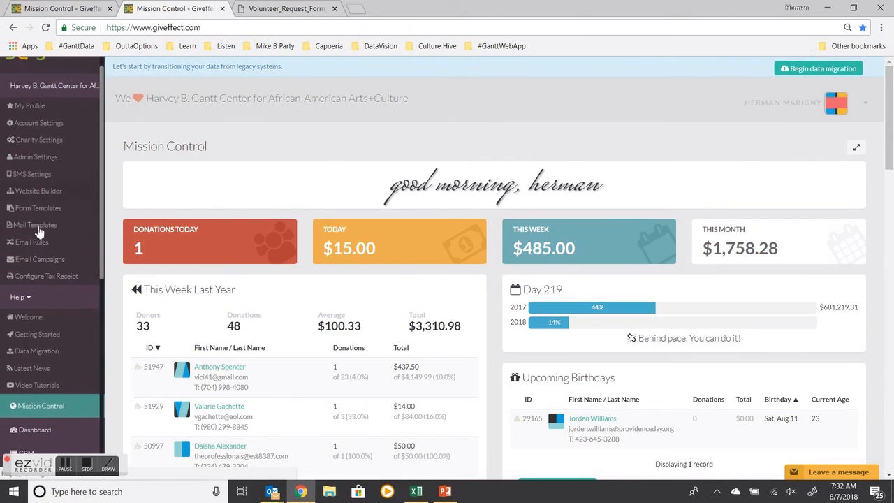
scroll(35, 265, "down", 2)
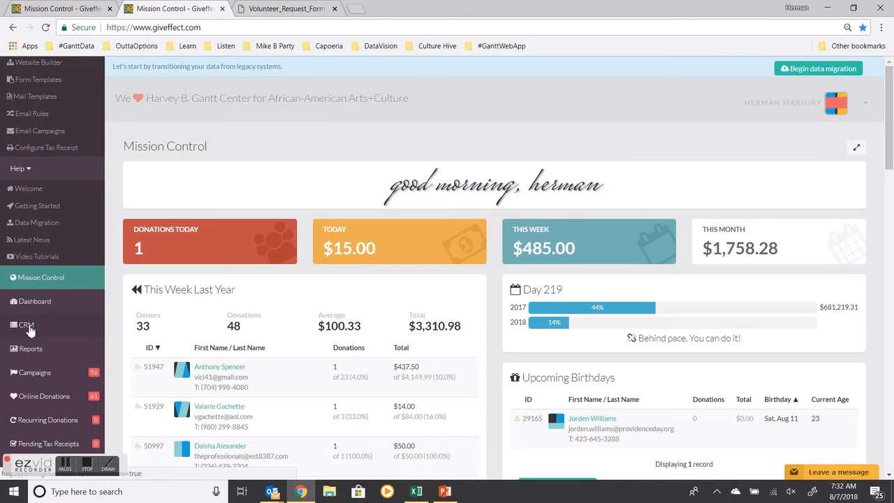
left_click(28, 327)
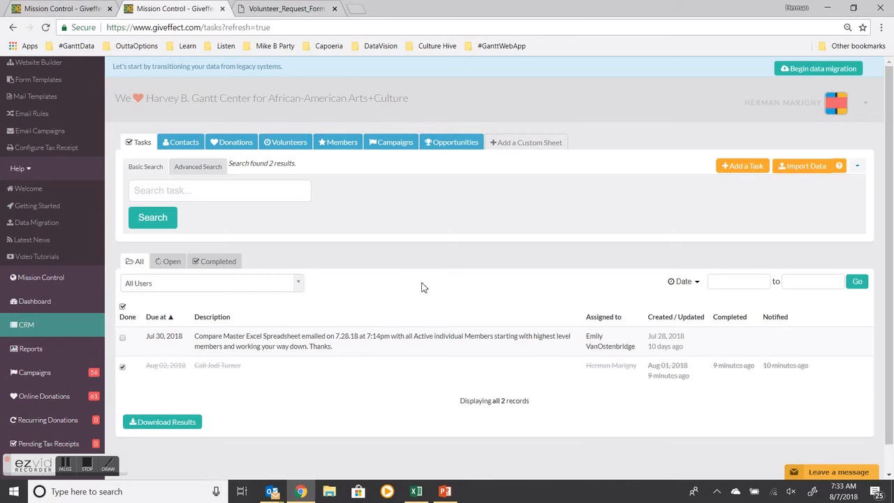
Step: Add a new CRM task with the description "New Volunteer Request Form"
left_click(739, 168)
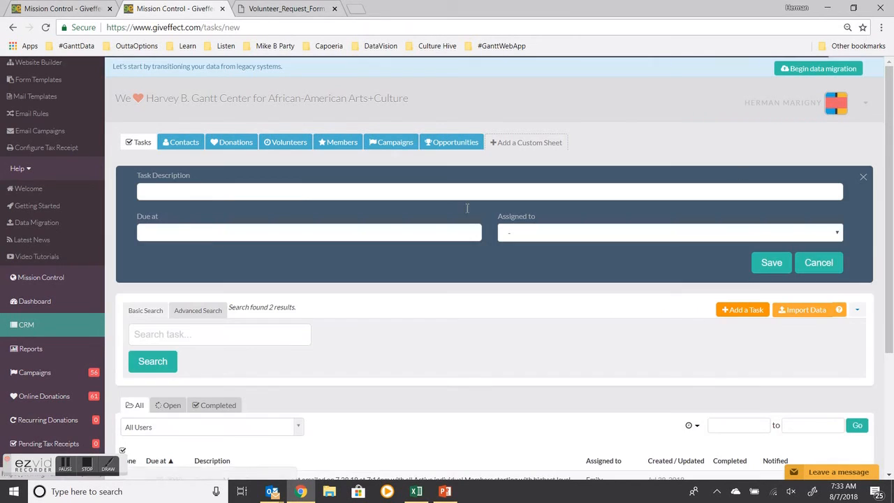
left_click(199, 193)
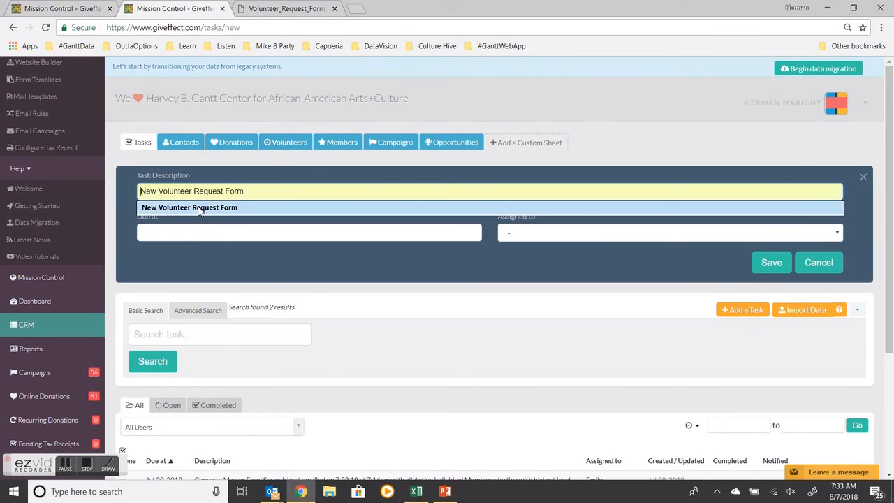
left_click(199, 208)
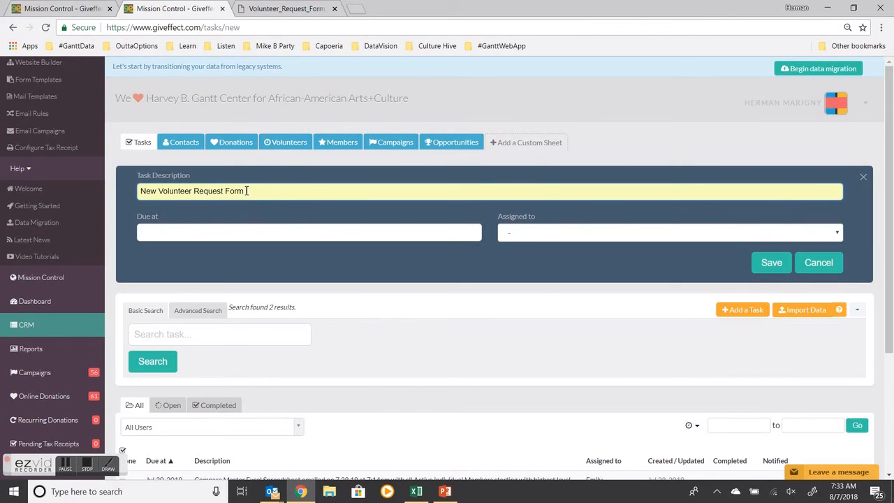
Step: Set the task's due date to 2018-08-11, assign it to Guest Services, and save the task
left_click(223, 231)
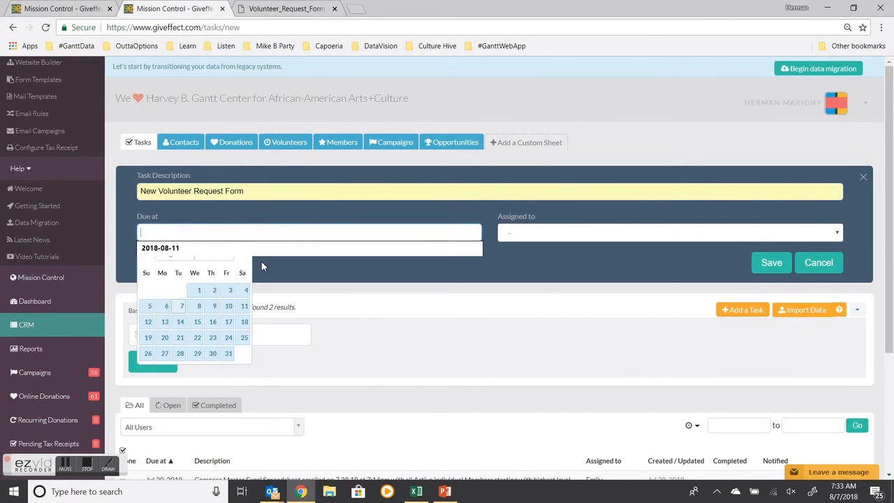
left_click(244, 308)
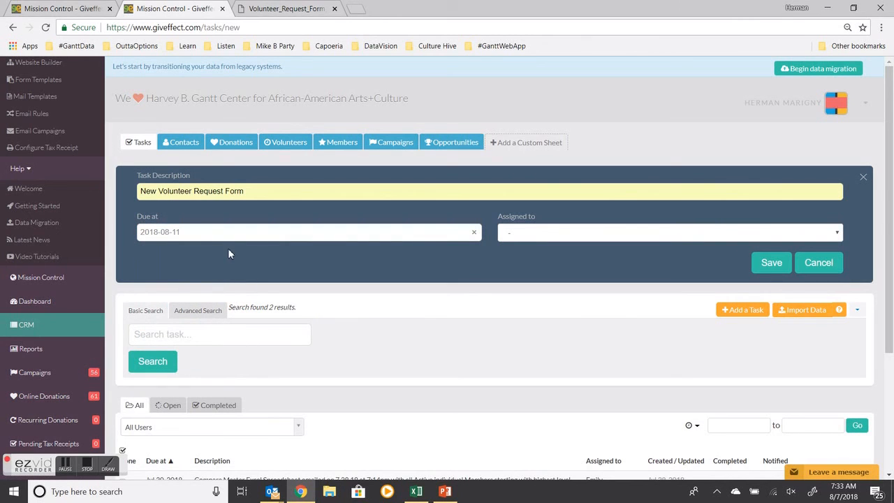
left_click(531, 240)
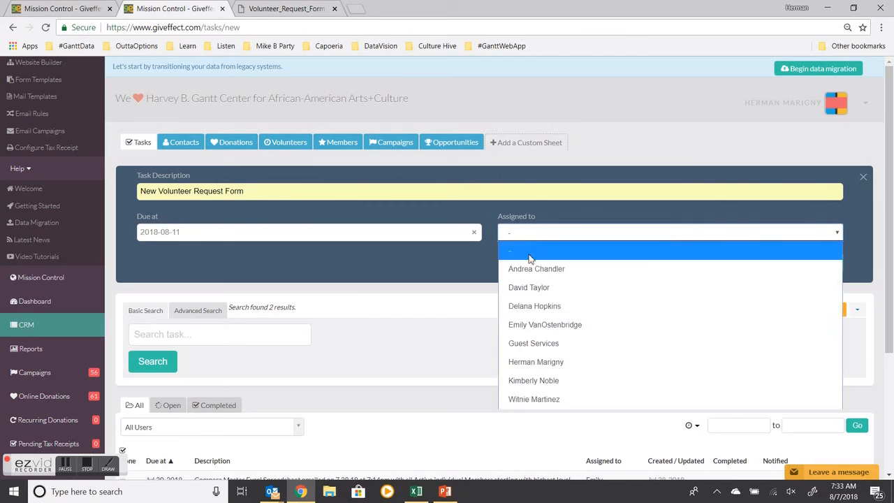
left_click(531, 344)
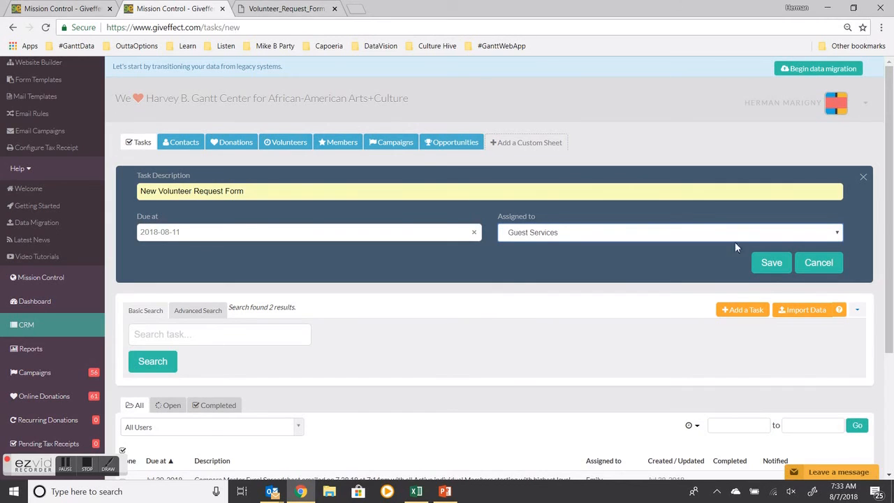
left_click(773, 266)
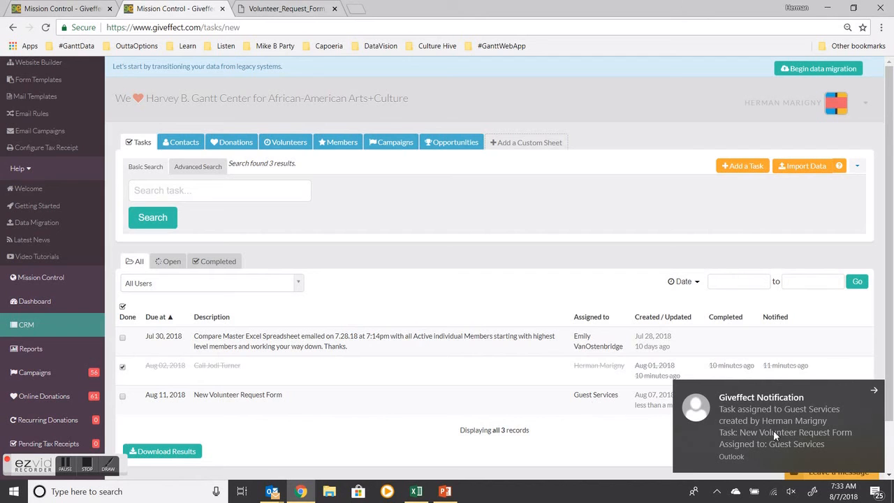
Step: Open the task-assignment notification email, then return to the CRM tasks list
left_click(779, 424)
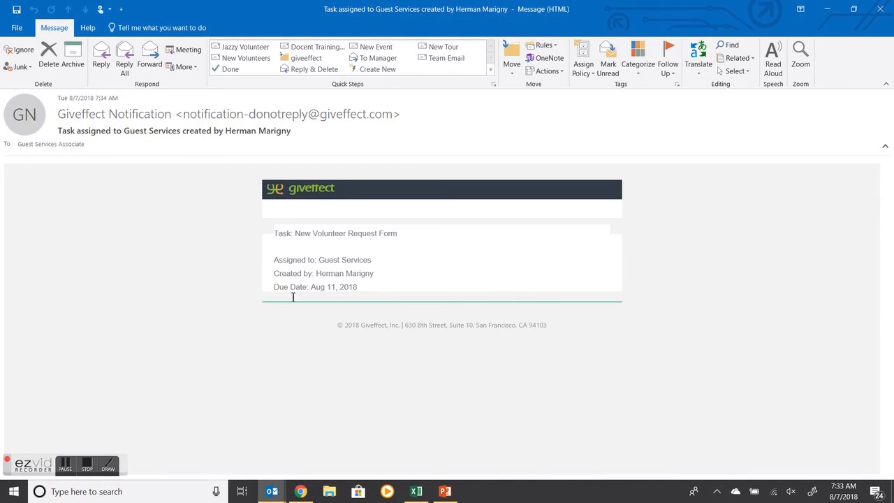
left_click(827, 9)
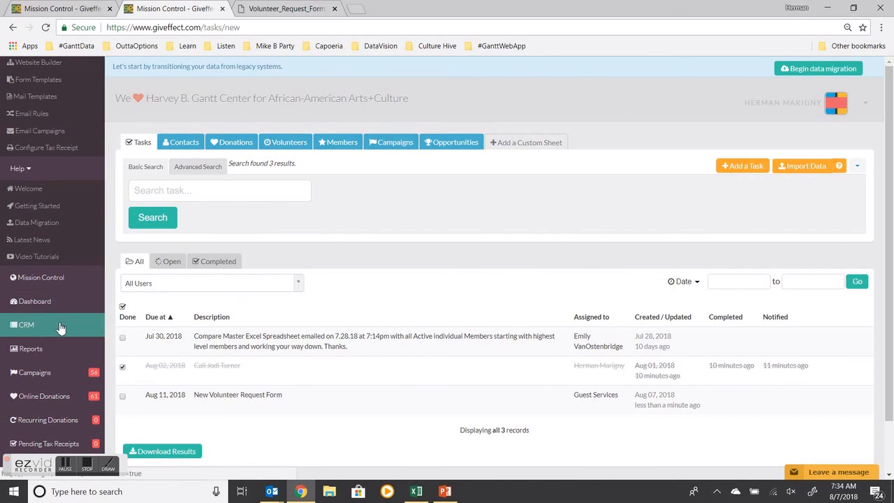
scroll(61, 329, "down", 1)
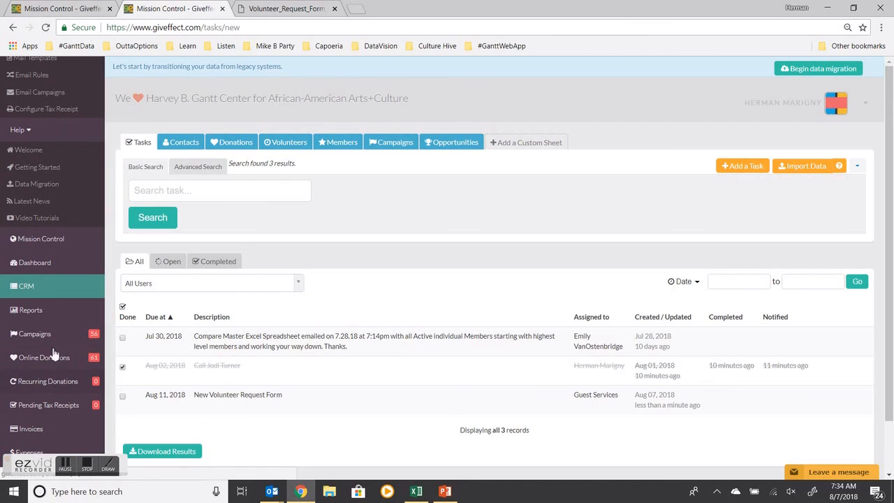
scroll(54, 327, "up", 3)
scroll(54, 328, "down", 7)
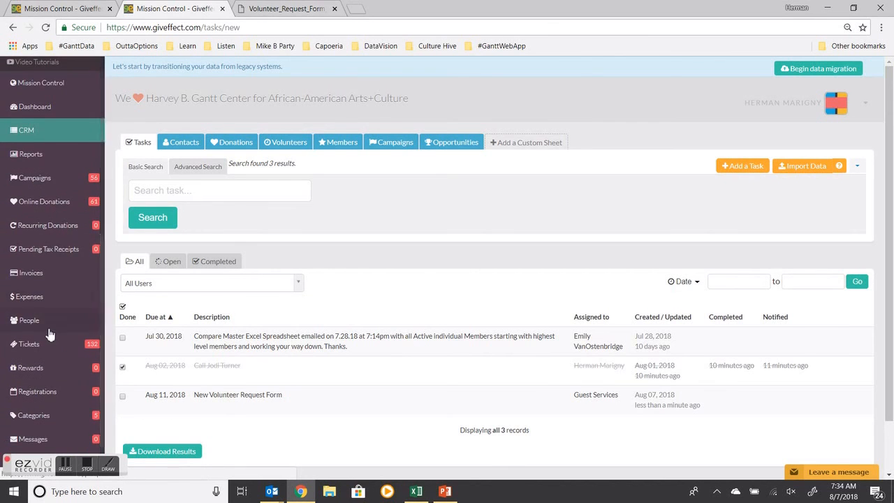
scroll(35, 294, "up", 1)
Step: Open the Campaigns calendar page and preview the public events calendar
left_click(21, 217)
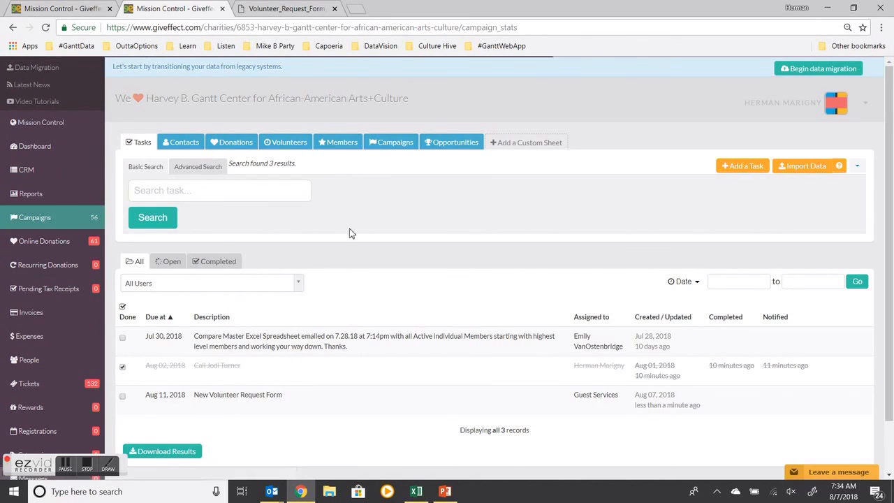
left_click(304, 171)
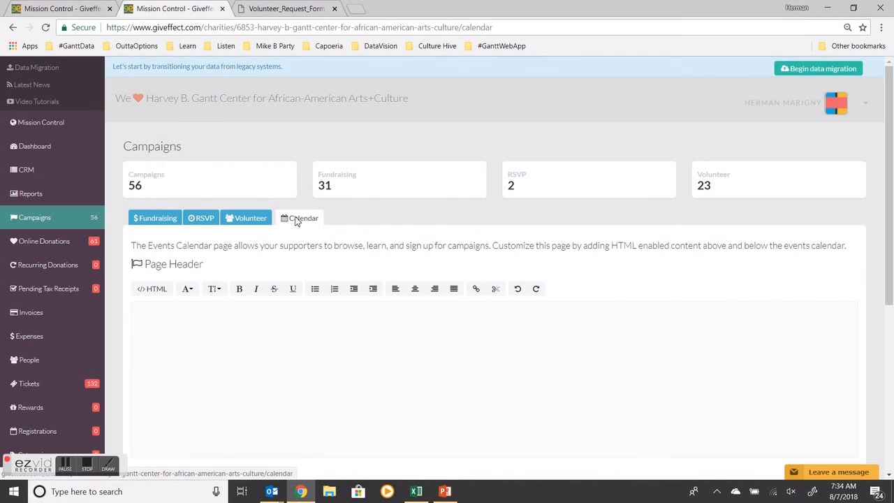
scroll(304, 225, "down", 3)
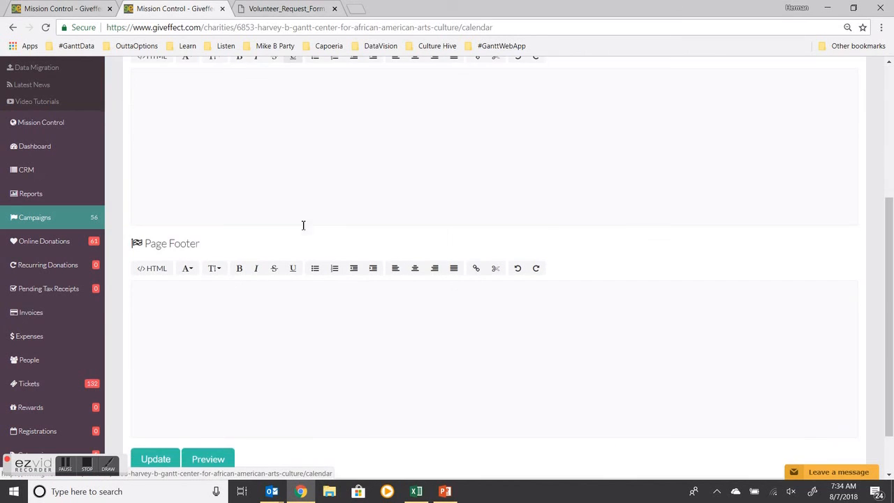
scroll(303, 224, "down", 1)
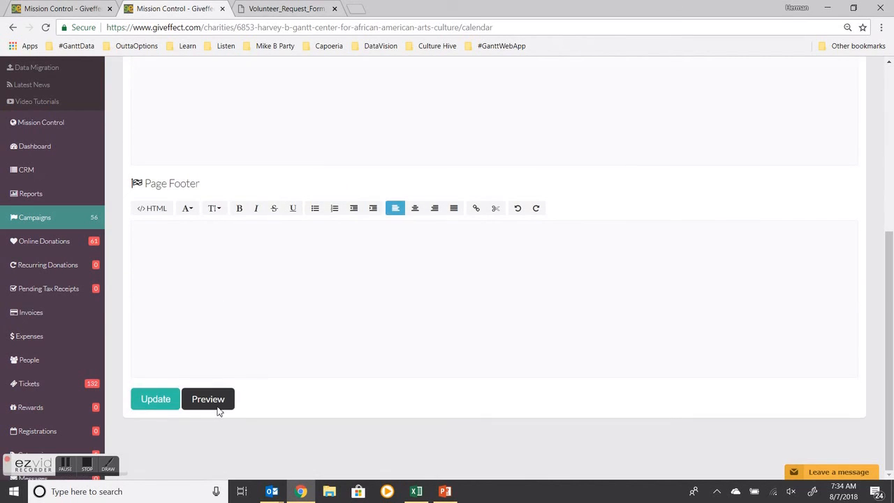
left_click(208, 399)
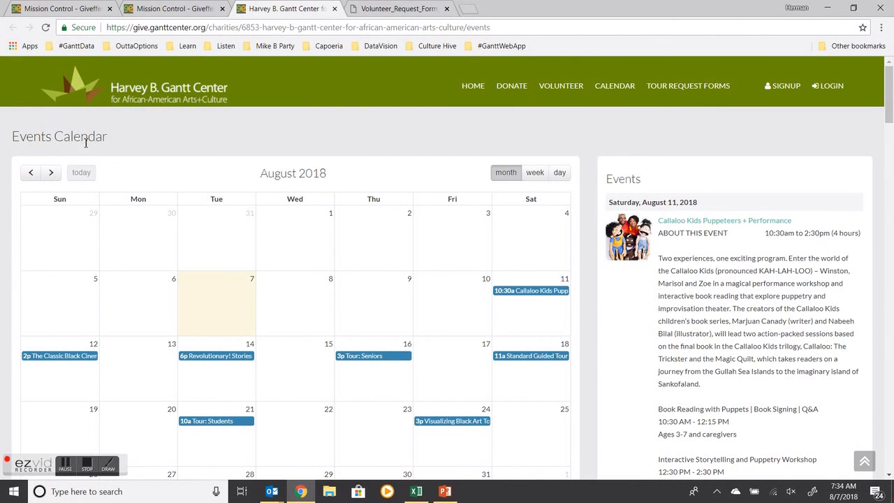
Step: Open the public Volunteer Opportunities page and browse the August 2018 volunteer schedule
left_click(570, 95)
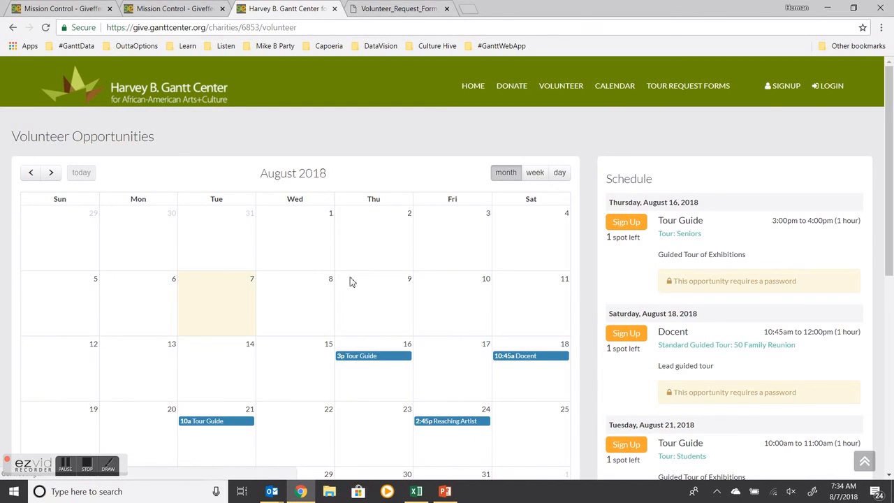
scroll(493, 319, "down", 3)
scroll(459, 345, "up", 3)
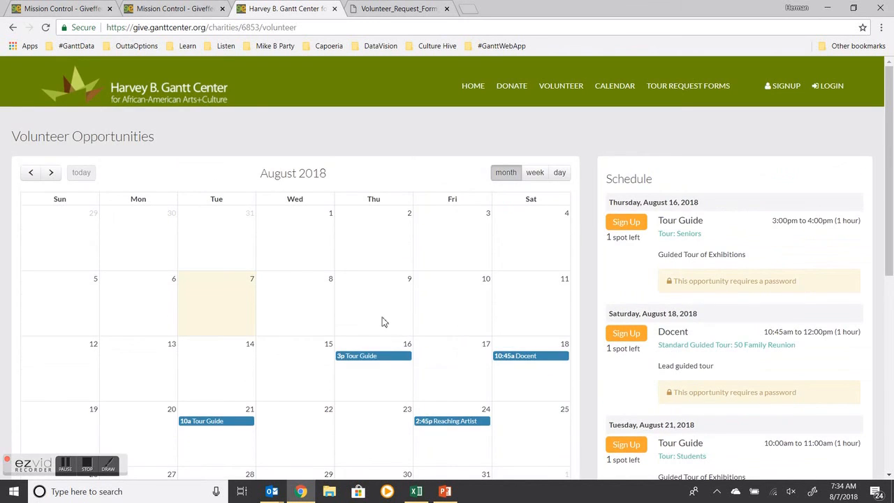
scroll(281, 301, "down", 3)
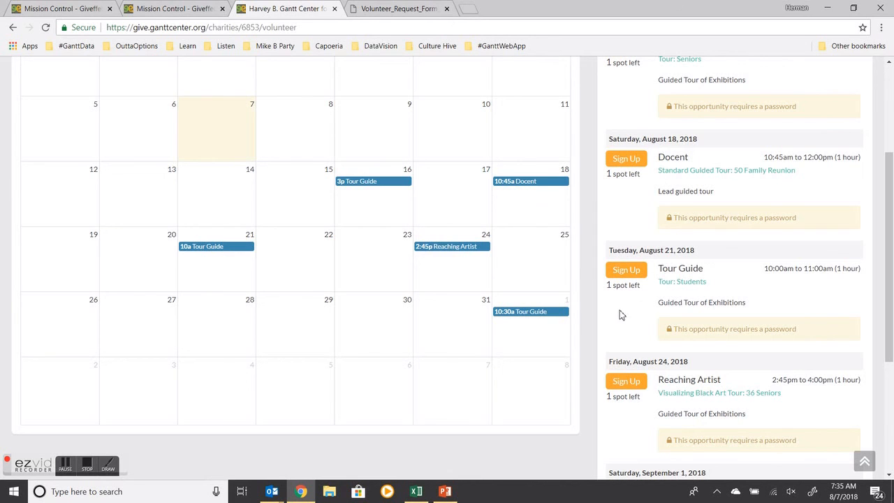
scroll(621, 315, "up", 1)
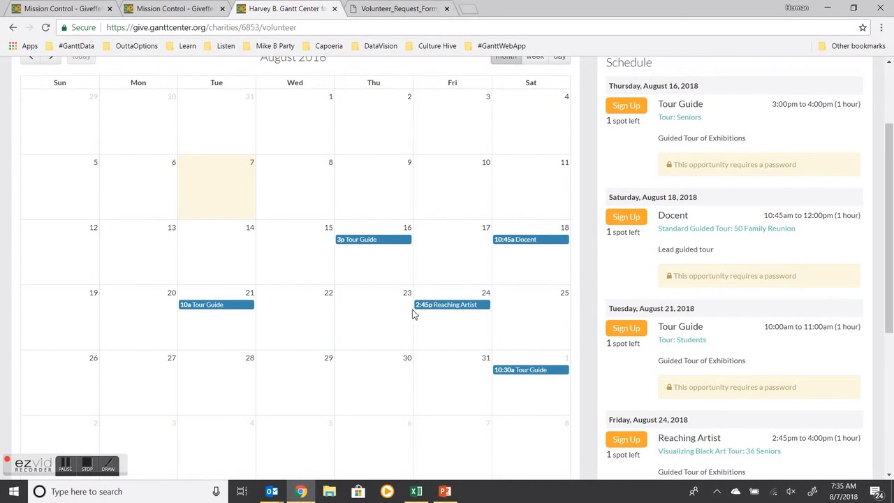
scroll(363, 323, "up", 2)
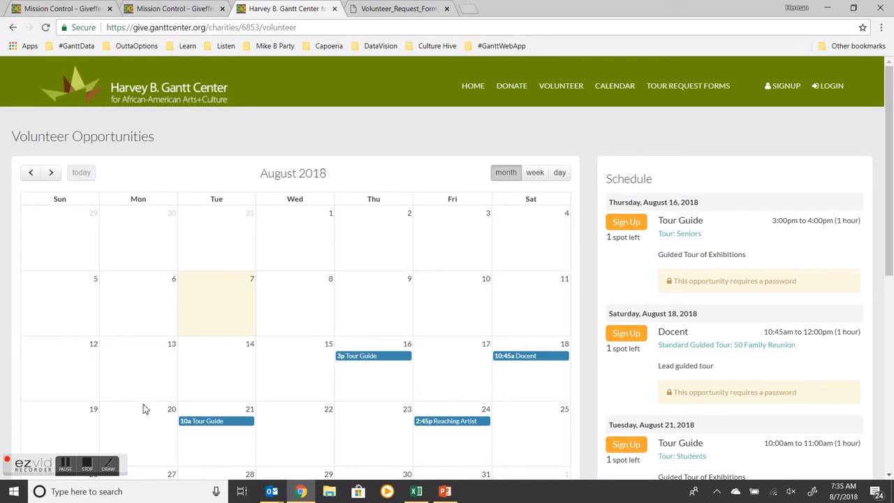
left_click(87, 465)
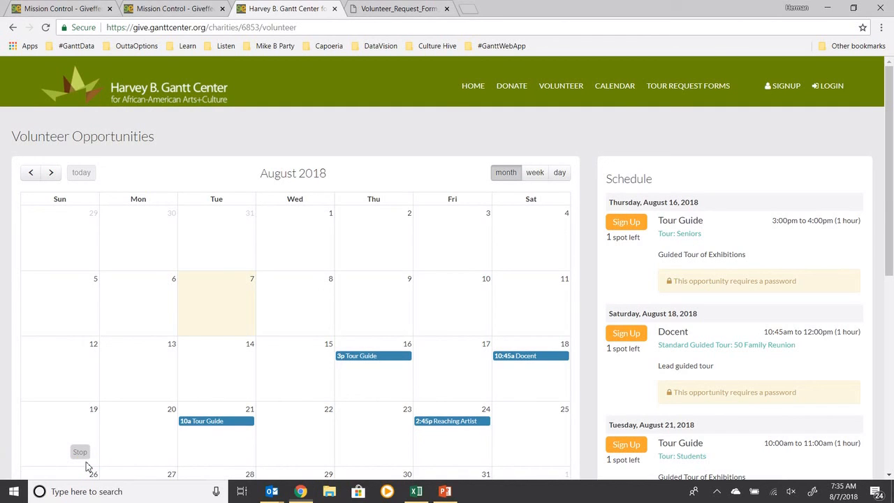